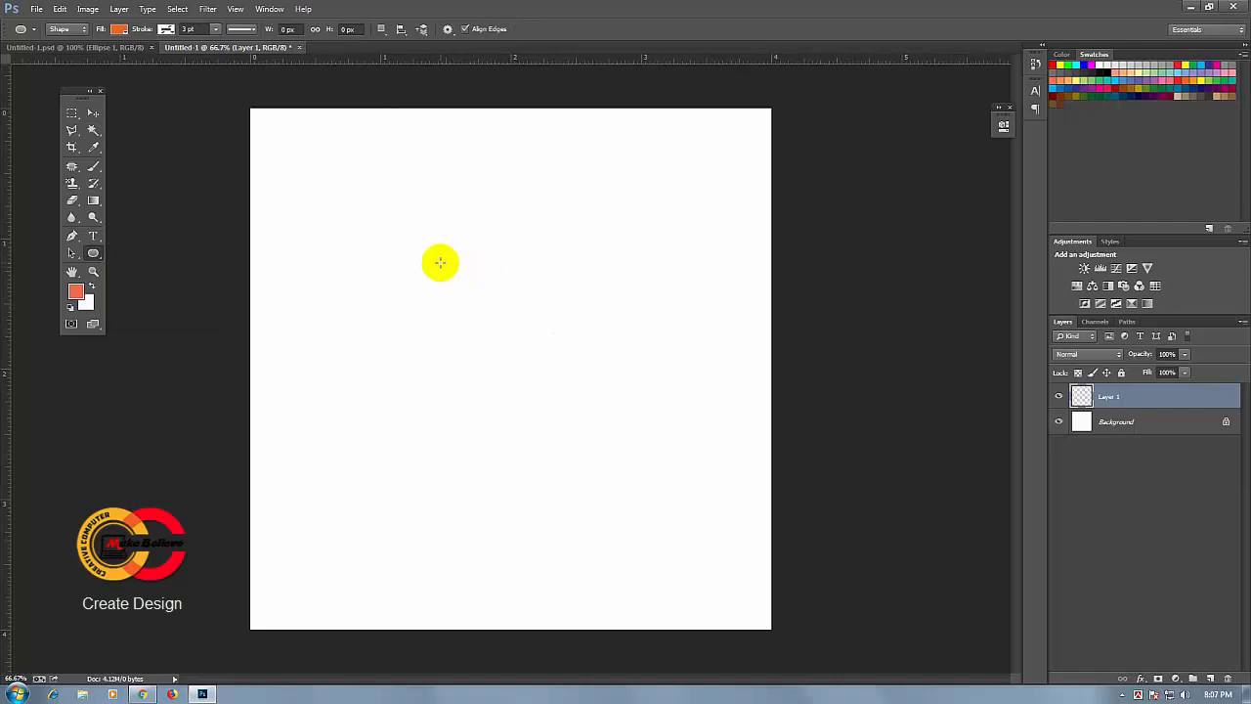
# - Draw a circle about 450 px in diameter near the canvas centre and fill it with red
pyautogui.moveTo(416, 255); pyautogui.dragTo(612, 472)
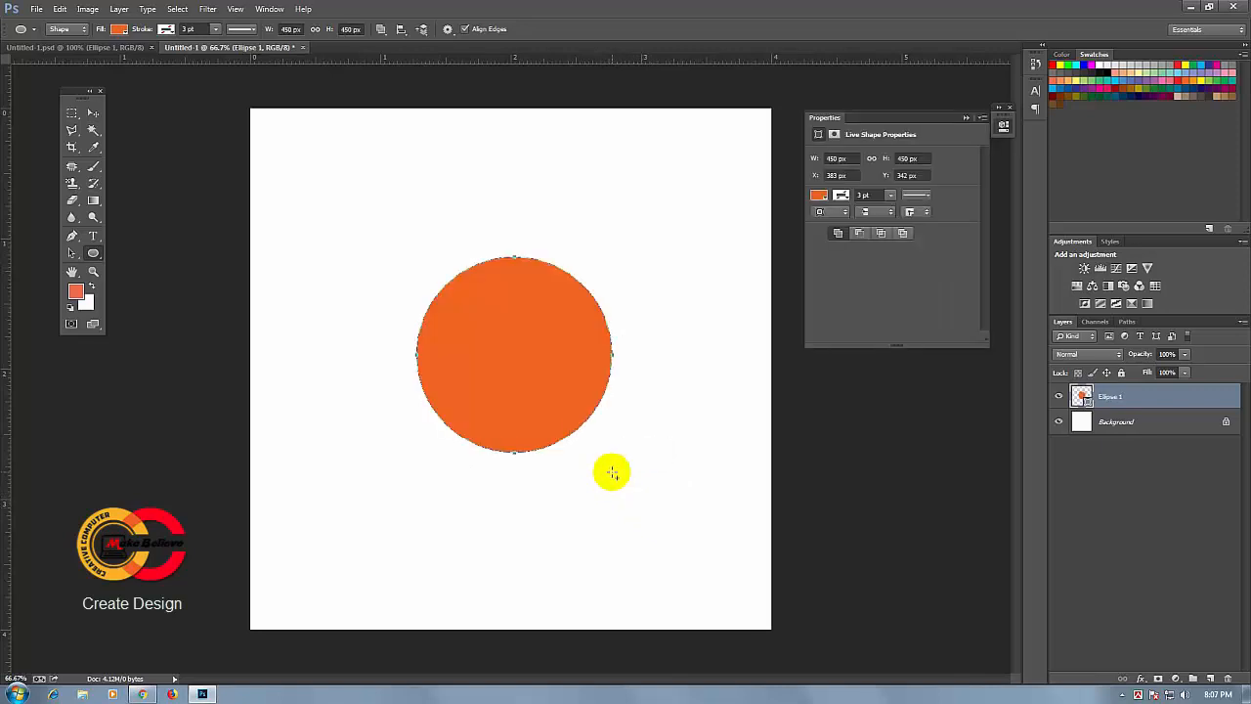
pyautogui.click(833, 197)
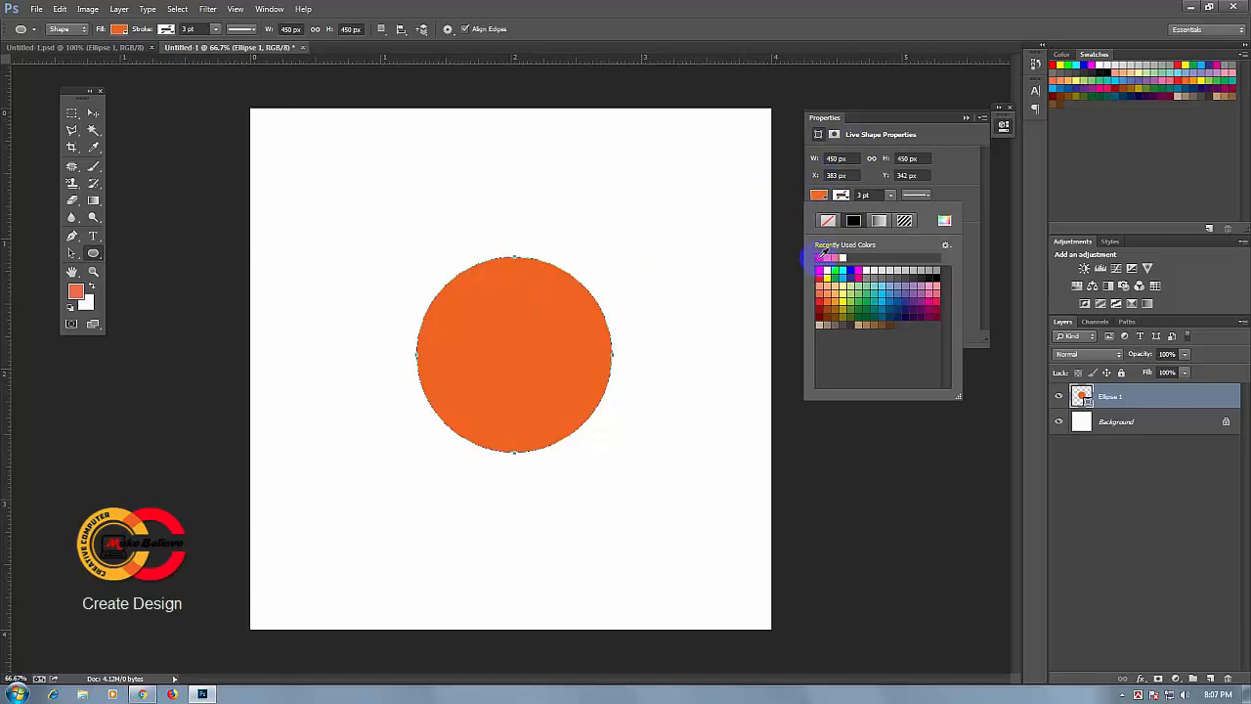
pyautogui.click(822, 253)
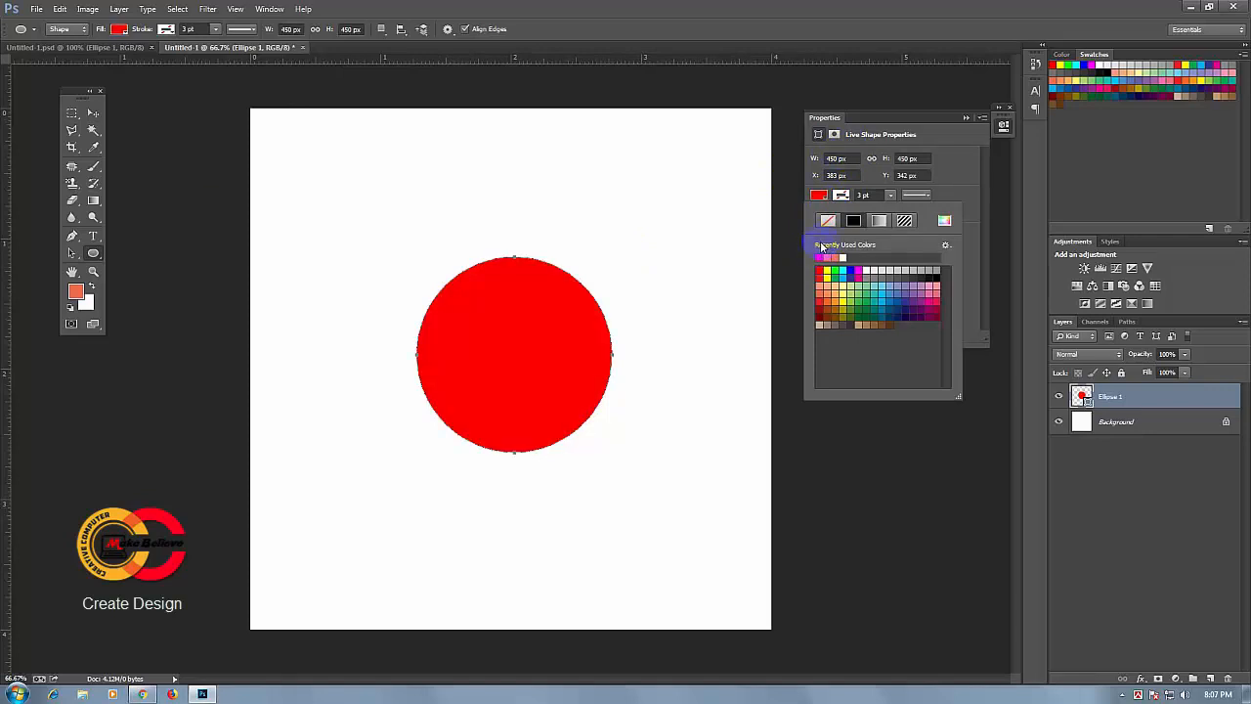
# - Move the red circle slightly down and to the left, to about X 349 px and Y 374 px
pyautogui.click(93, 113)
pyautogui.moveTo(510, 300); pyautogui.dragTo(498, 315)
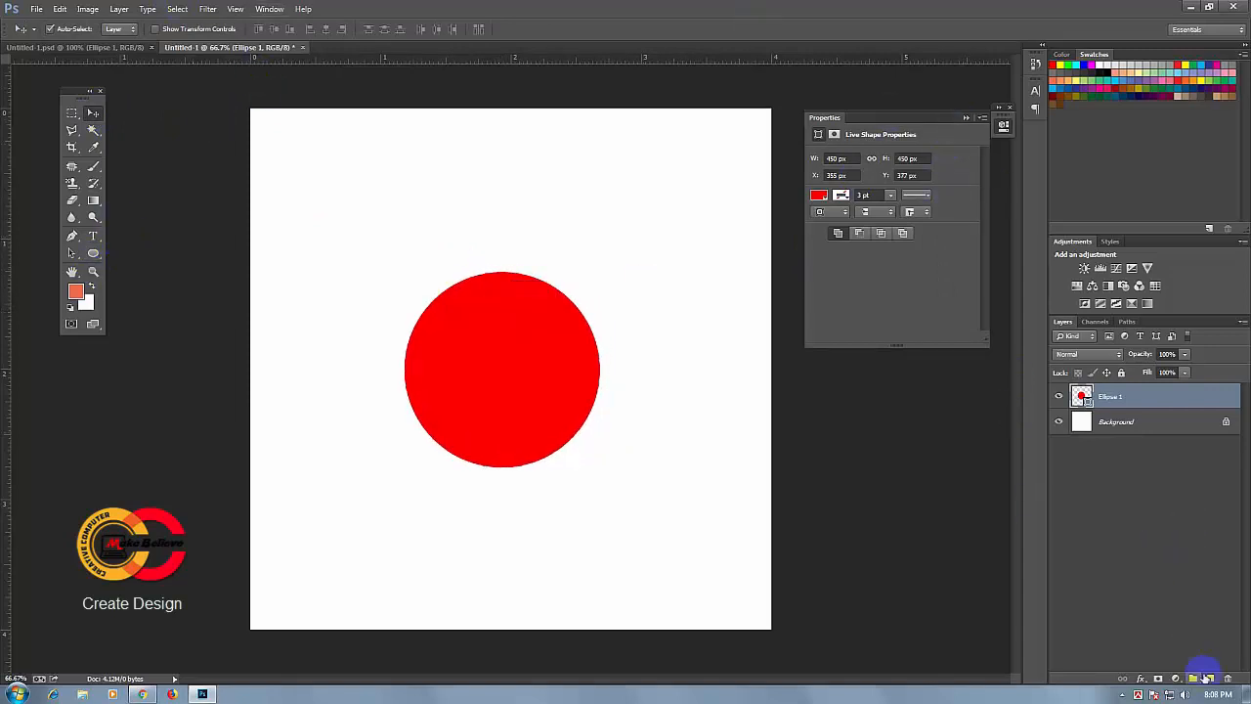
pyautogui.moveTo(543, 350); pyautogui.dragTo(538, 348)
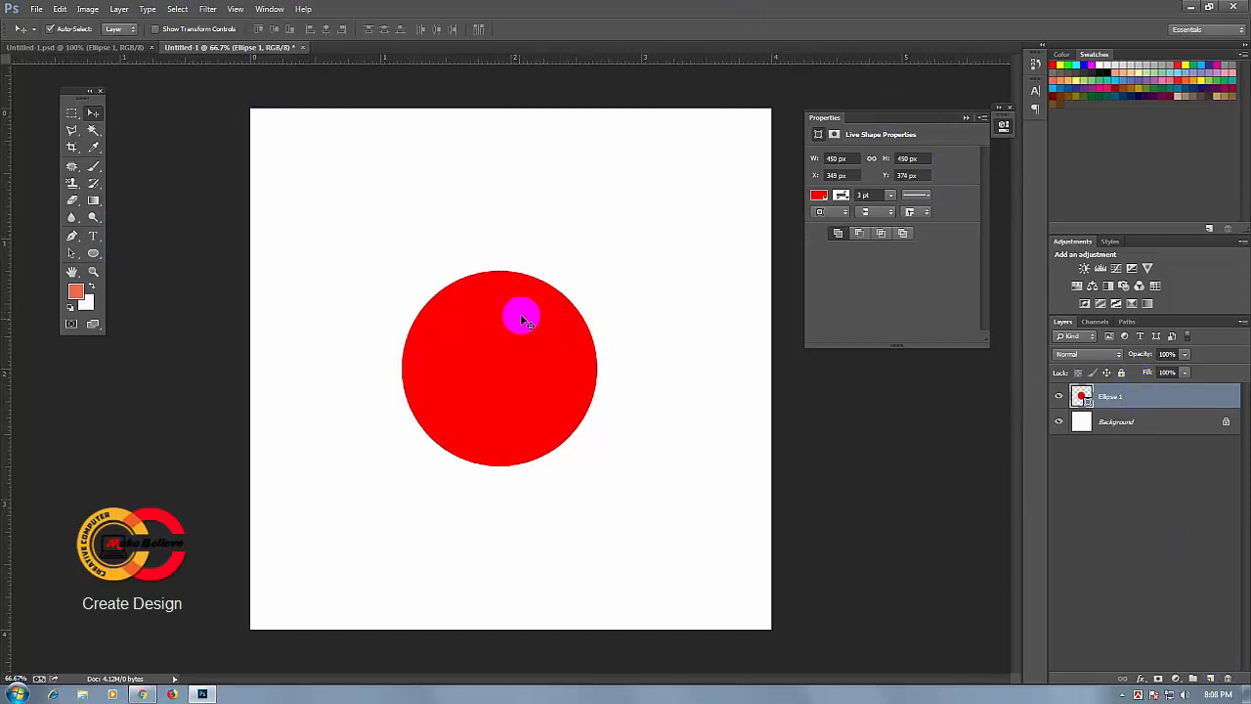
pyautogui.click(523, 317)
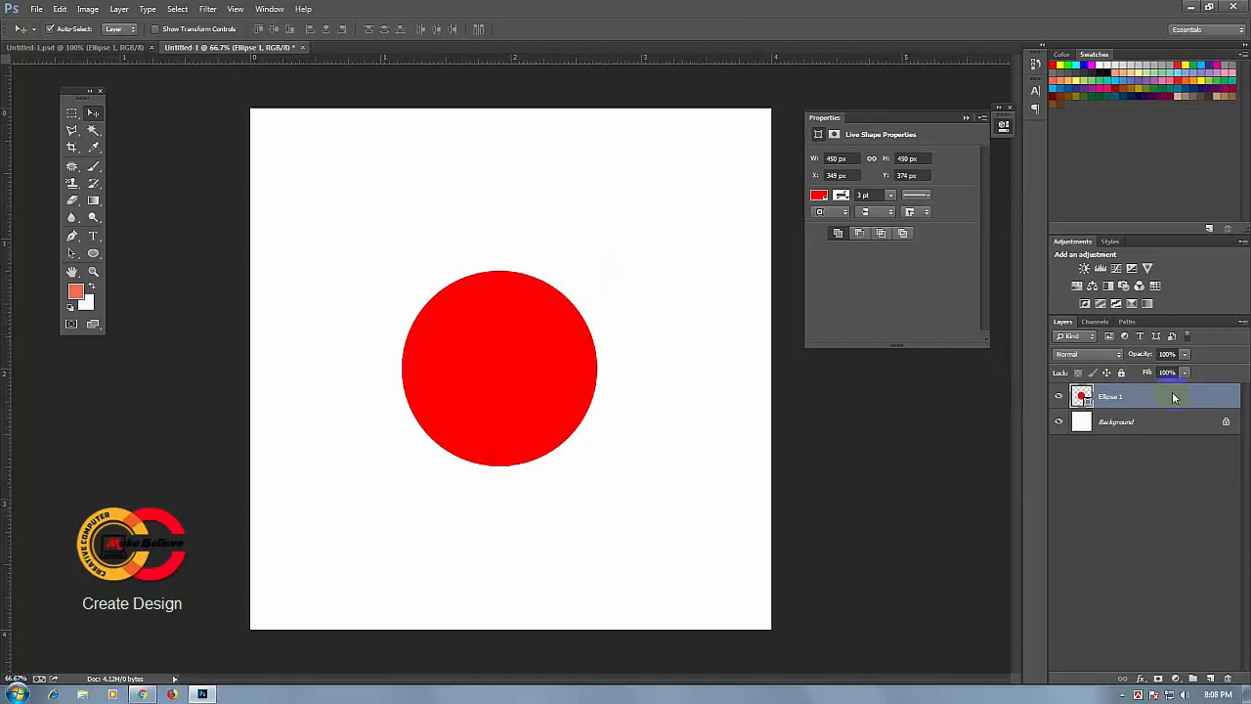
# - Switch to the Polygonal Lasso tool
pyautogui.click(70, 131)
pyautogui.moveTo(70, 131); pyautogui.dragTo(144, 144)
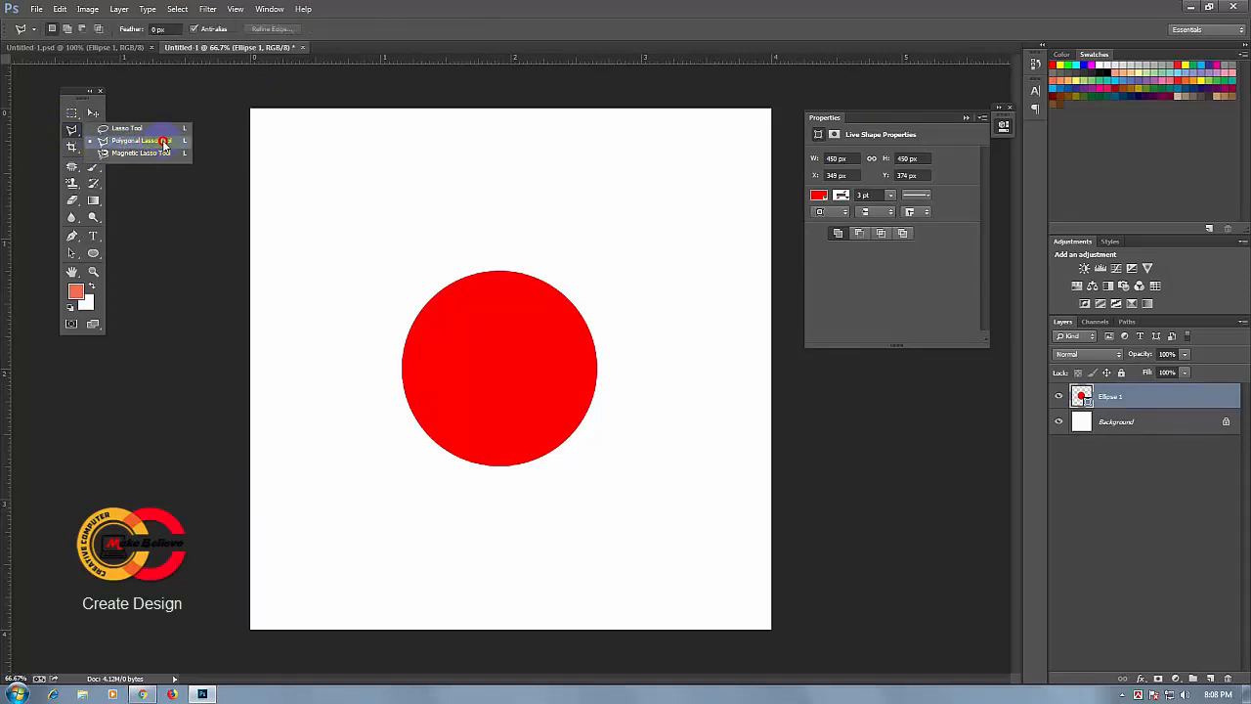
pyautogui.click(163, 144)
pyautogui.moveTo(70, 129); pyautogui.dragTo(146, 128)
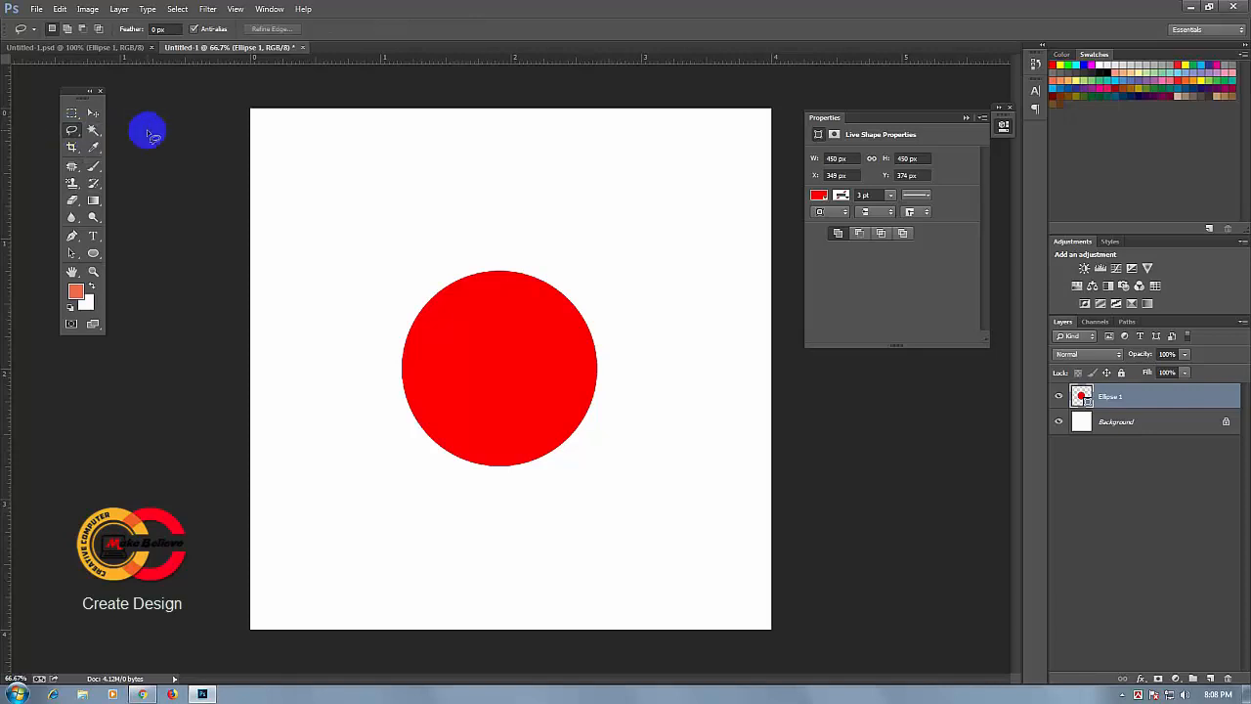
pyautogui.moveTo(70, 129); pyautogui.dragTo(167, 139)
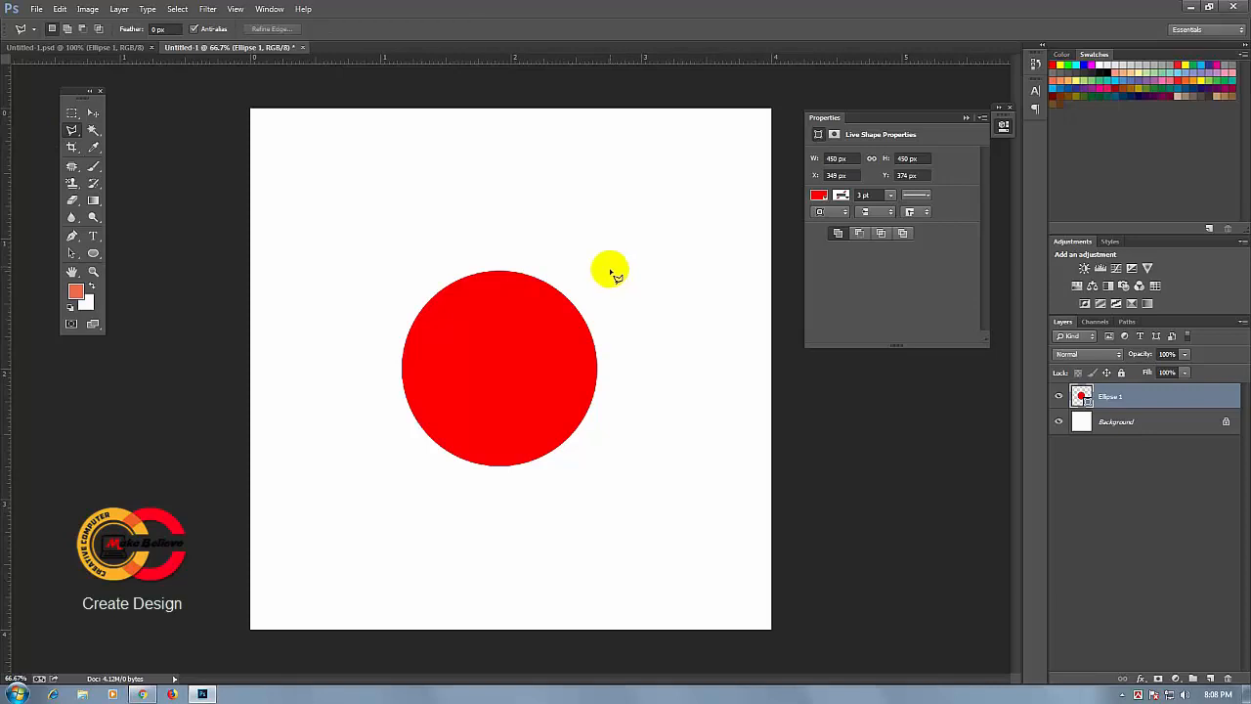
pyautogui.click(598, 267)
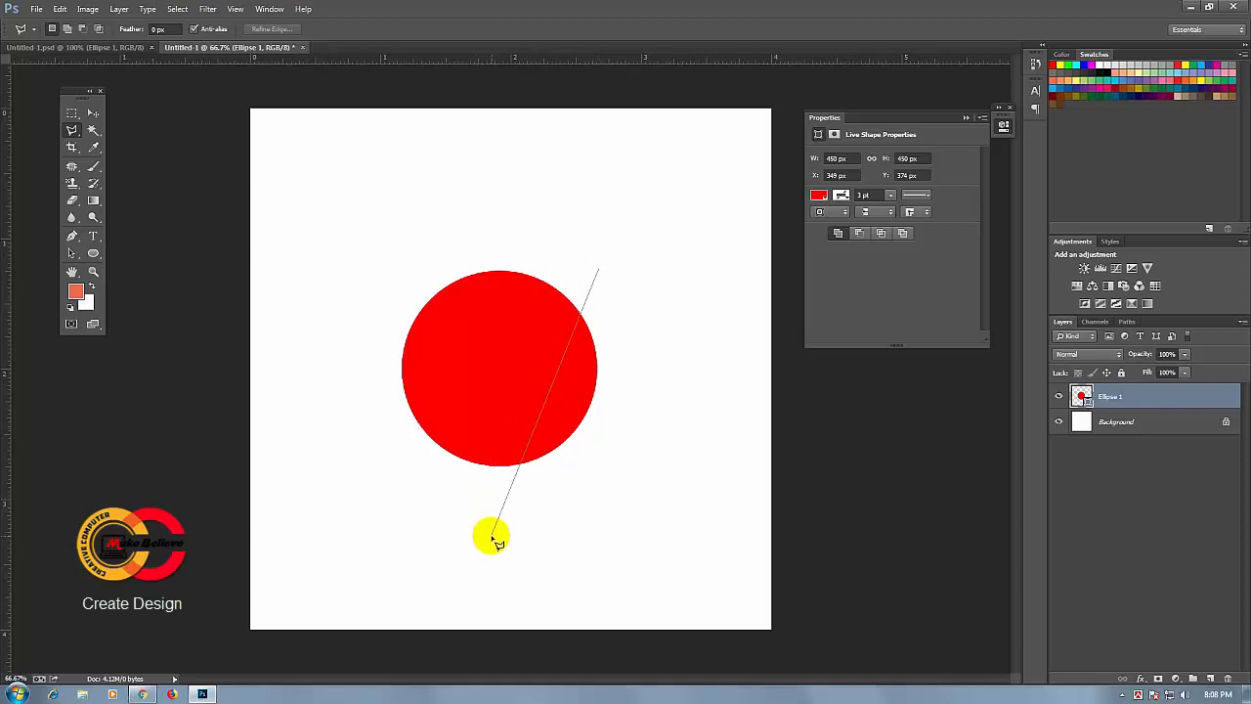
pyautogui.click(494, 532)
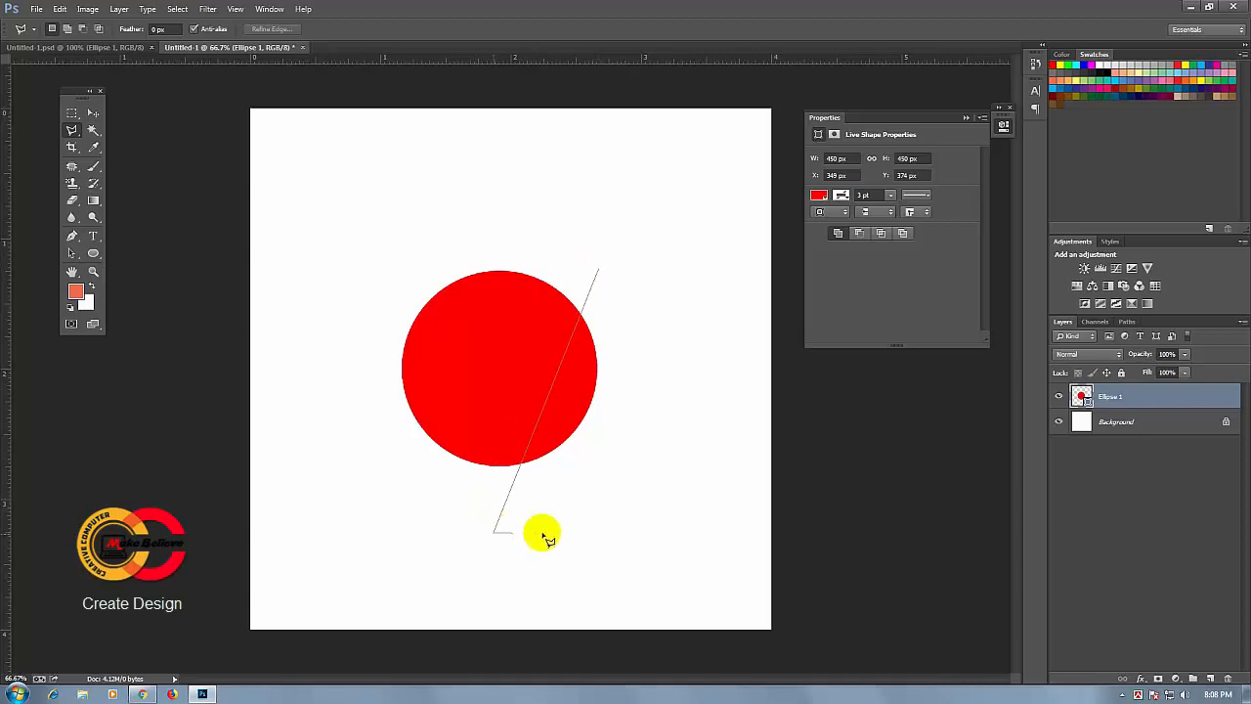
pyautogui.click(720, 479)
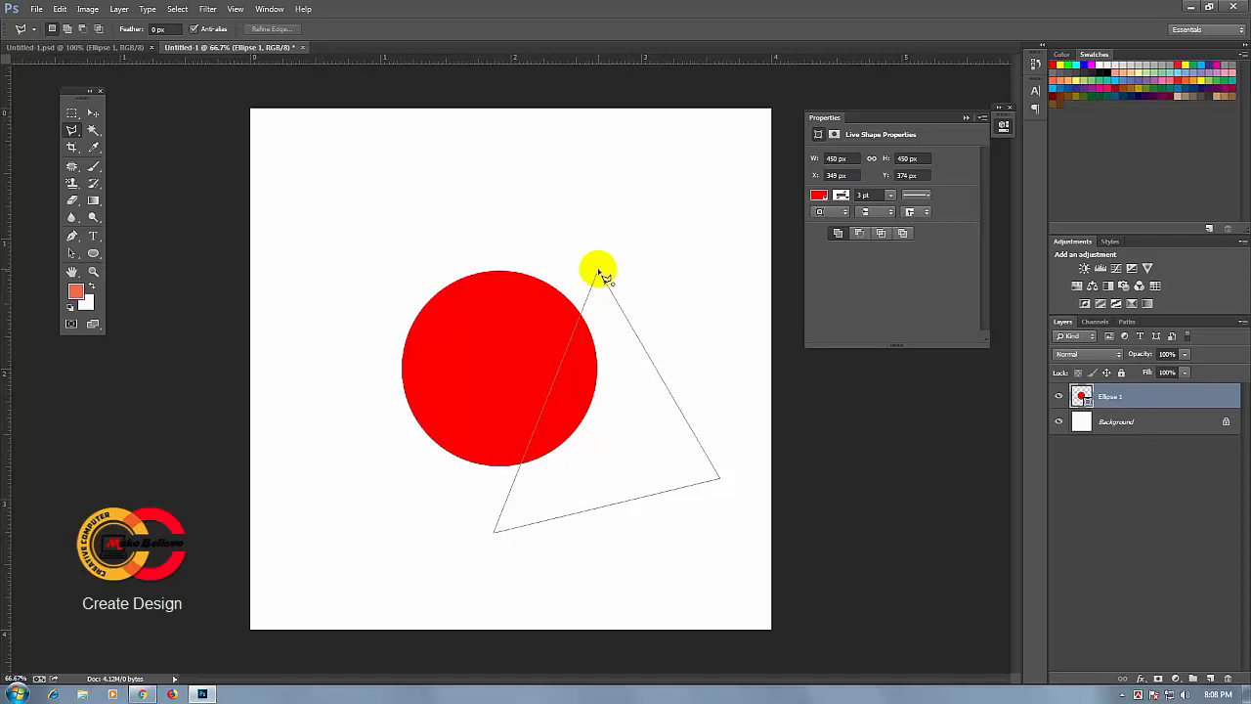
pyautogui.press('Escape')
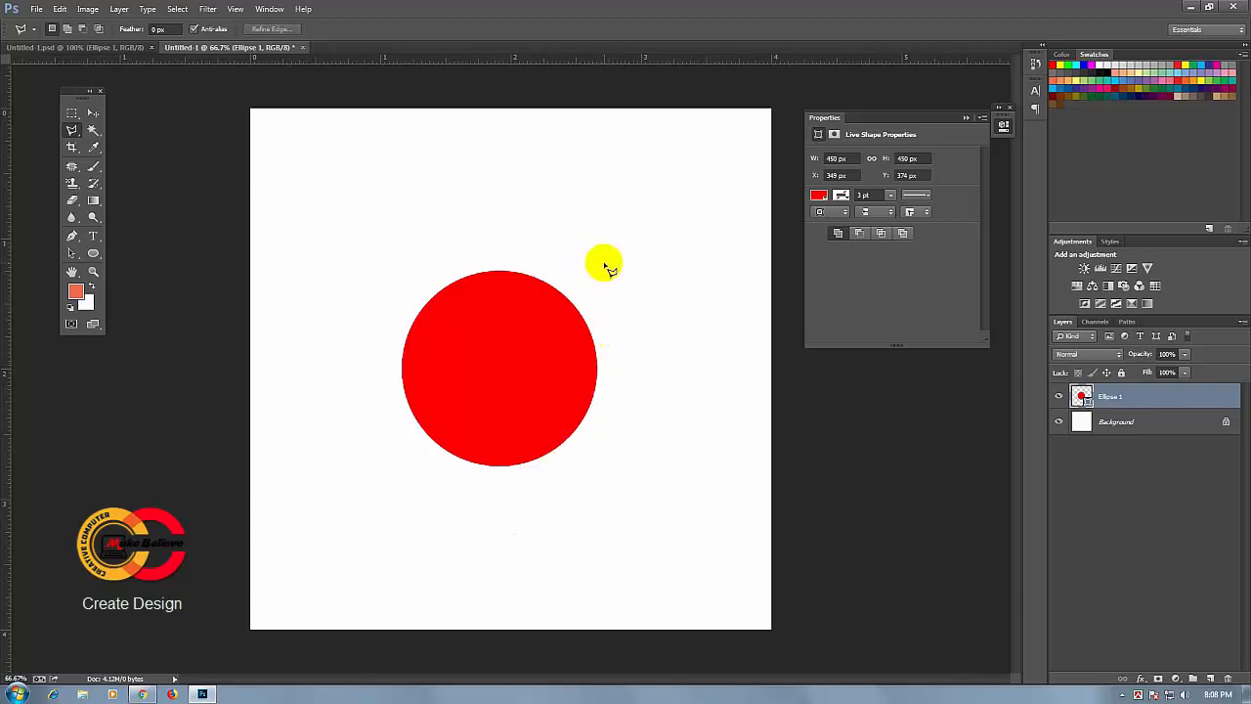
# - Outline a closed triangular selection whose slanted edge cuts across the lower-right part of the red circle
pyautogui.click(603, 262)
pyautogui.click(509, 461)
pyautogui.click(486, 531)
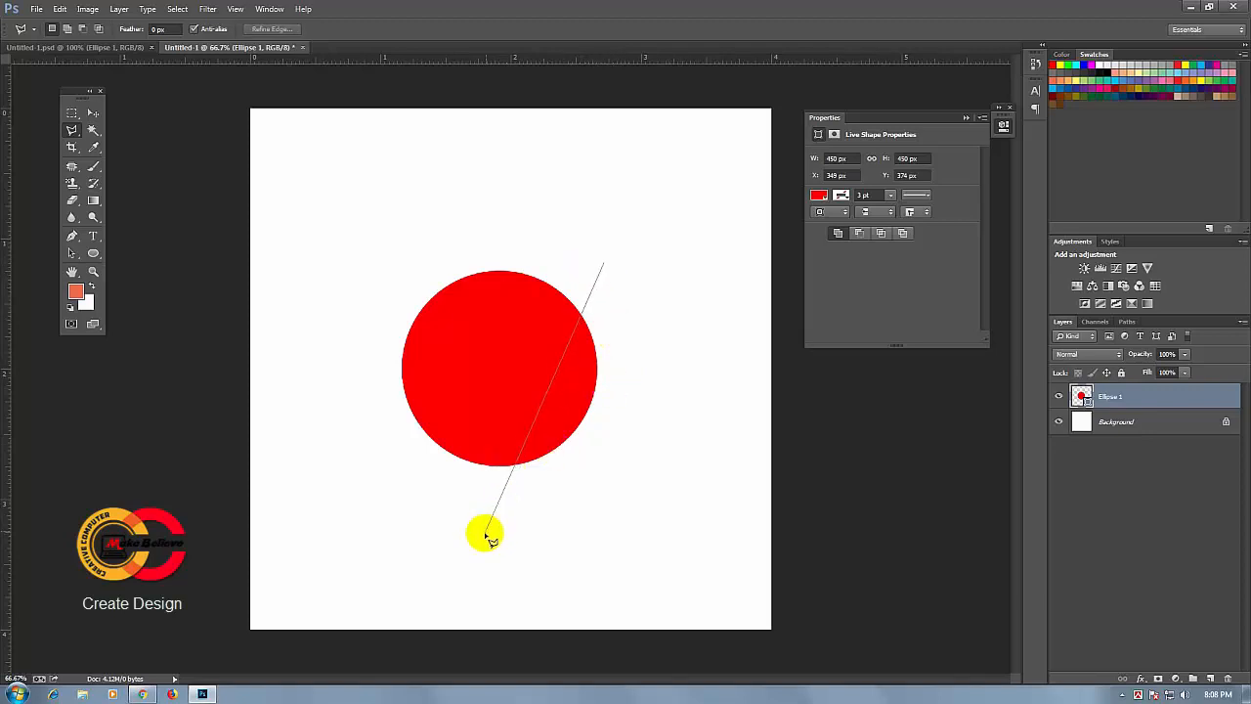
pyautogui.click(666, 470)
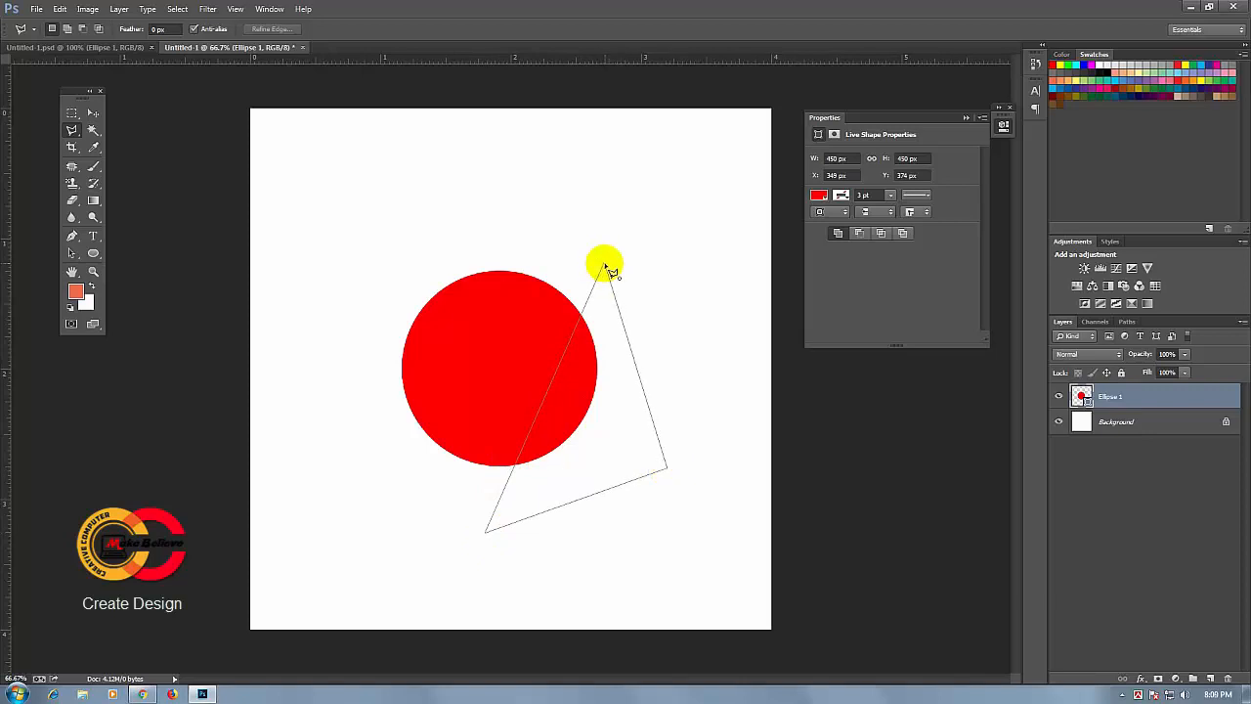
pyautogui.click(606, 267)
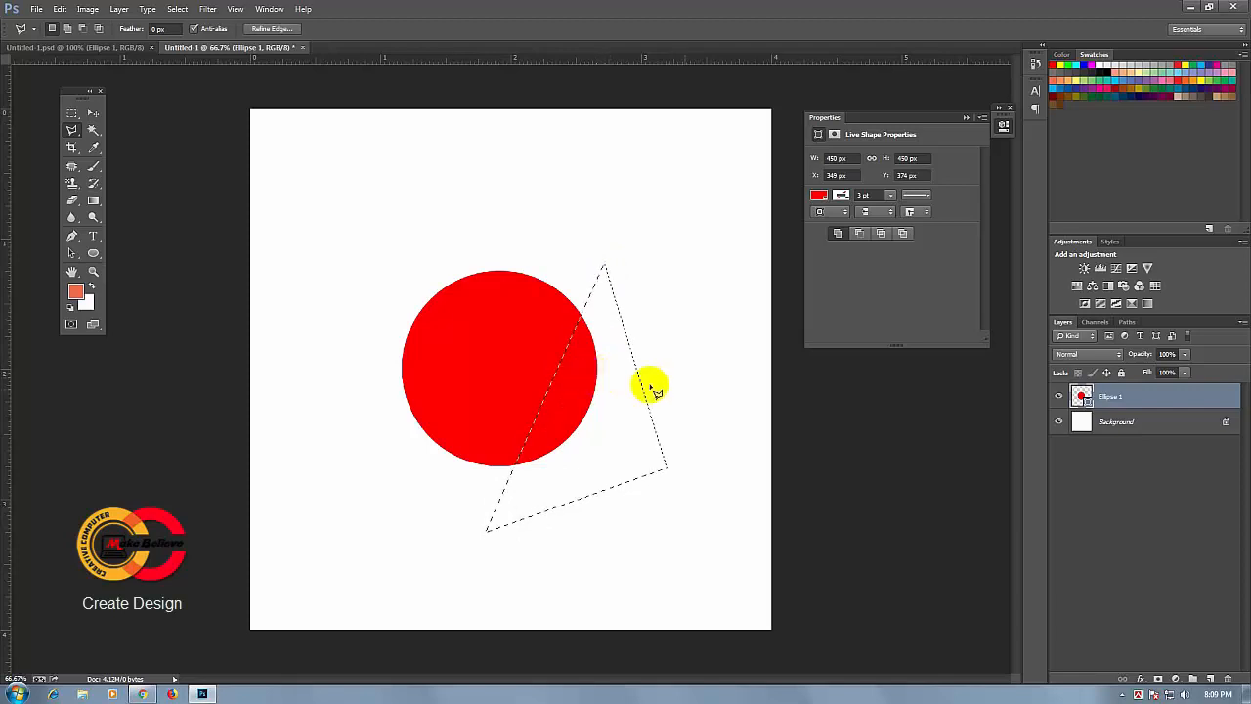
pyautogui.click(1059, 397)
pyautogui.click(1059, 397)
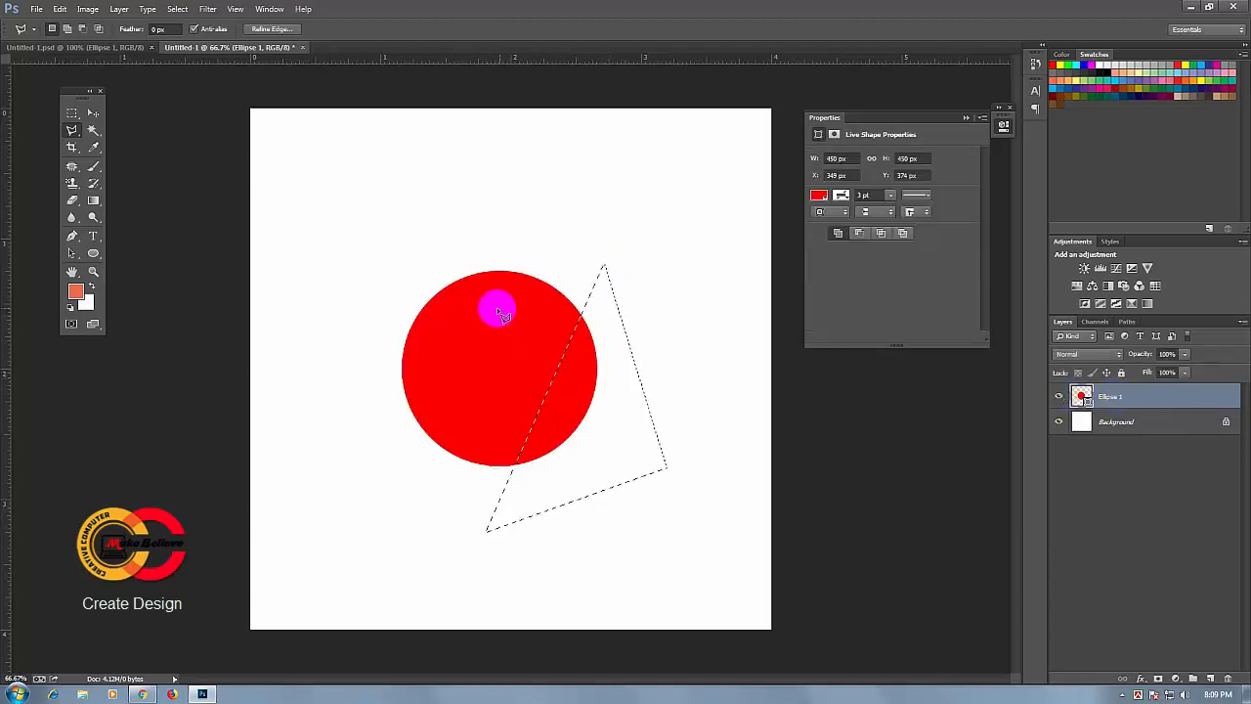
pyautogui.click(1059, 397)
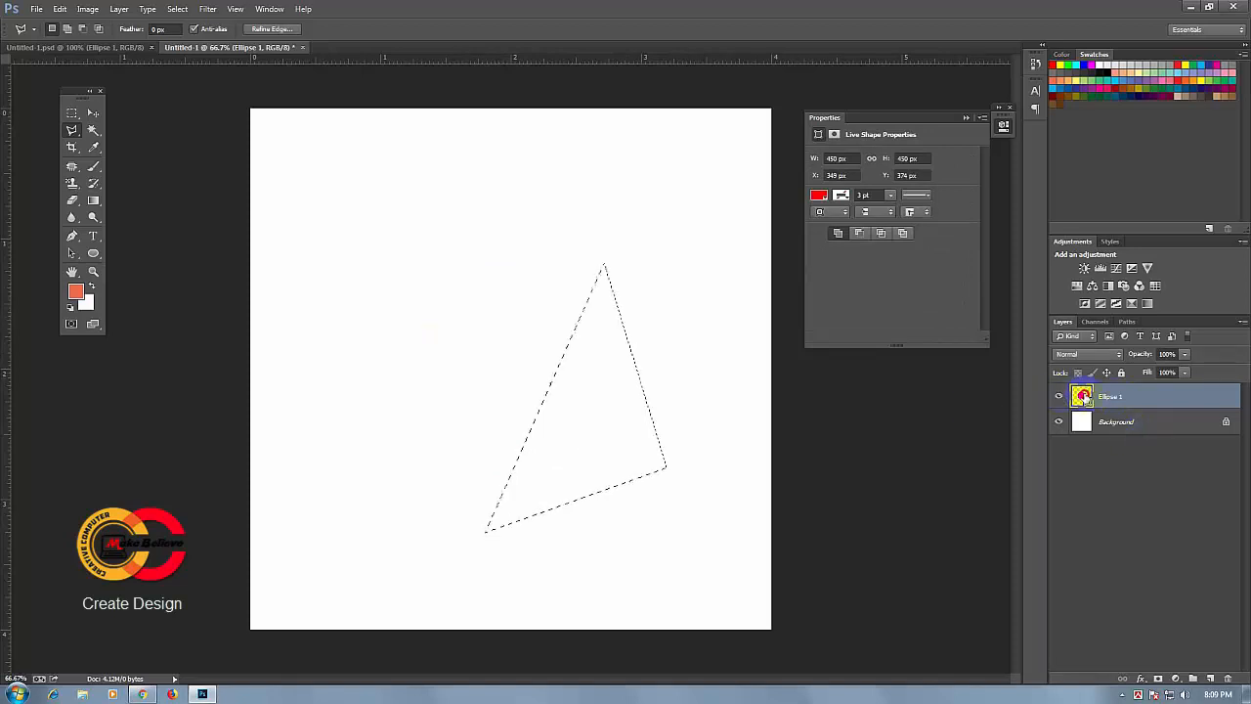
pyautogui.click(1058, 396)
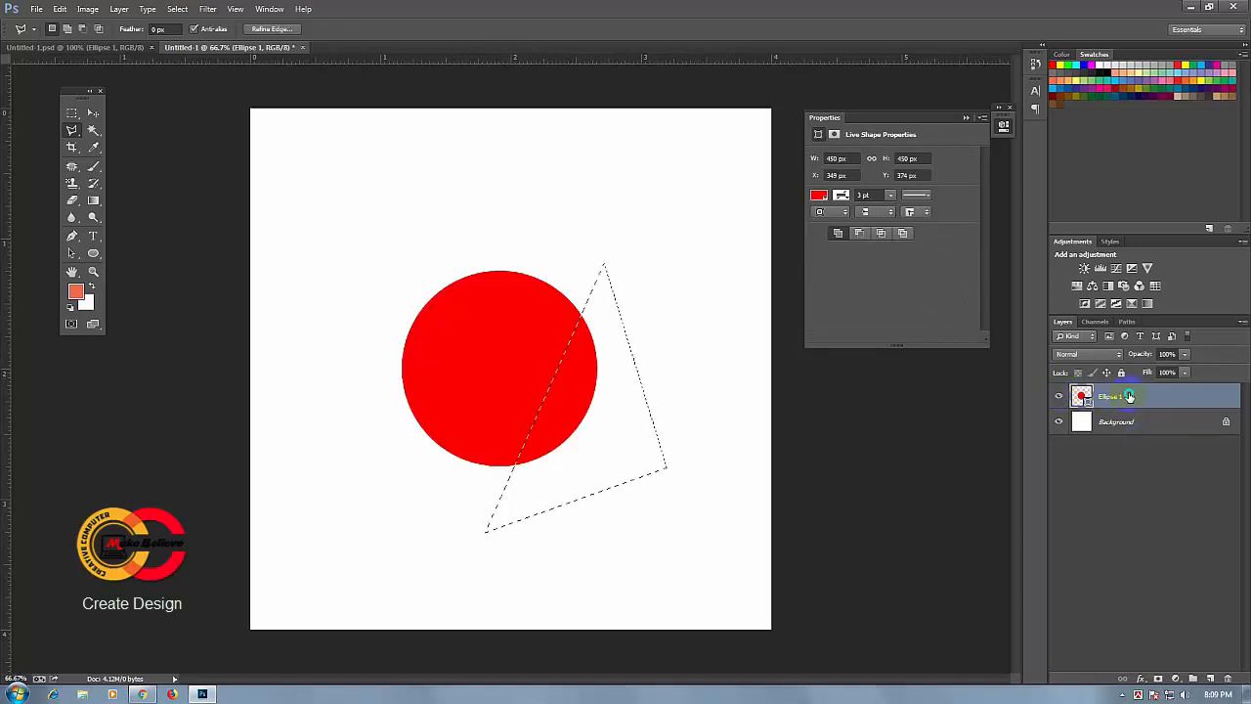
# - Rasterize the circle's layer and delete the selected segment from it, clearing the selection
pyautogui.rightClick(1132, 397)
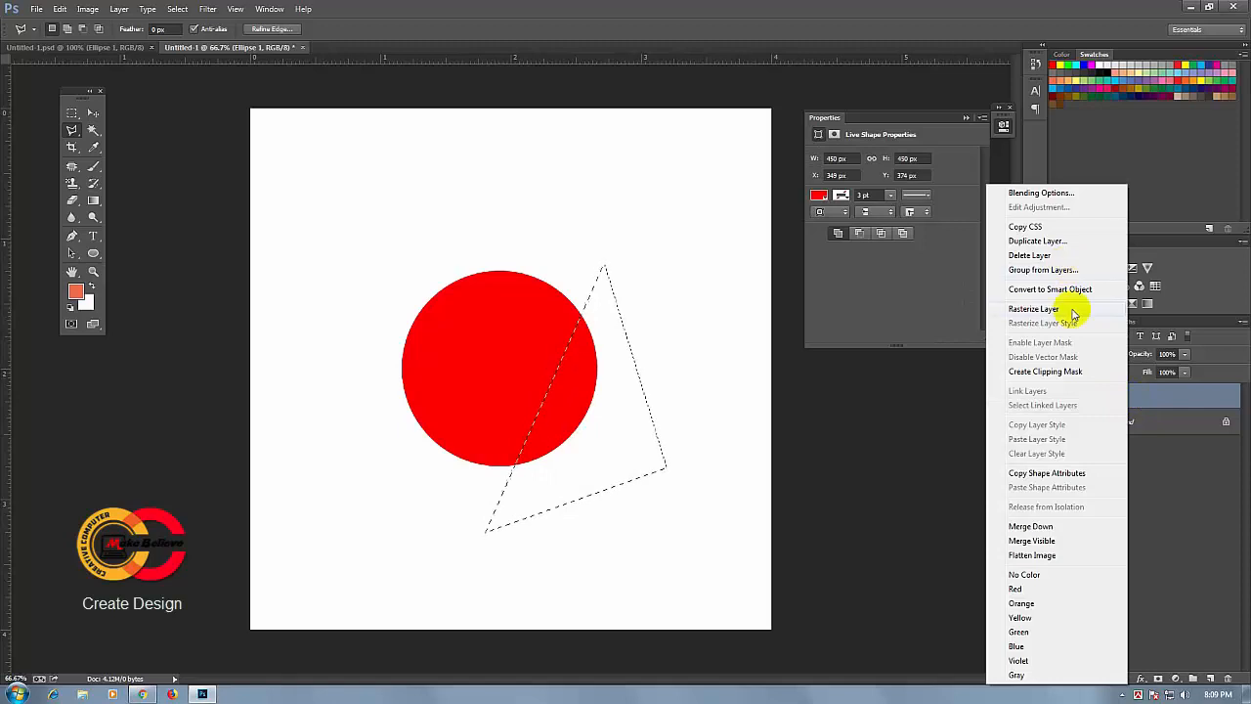
pyautogui.click(1033, 309)
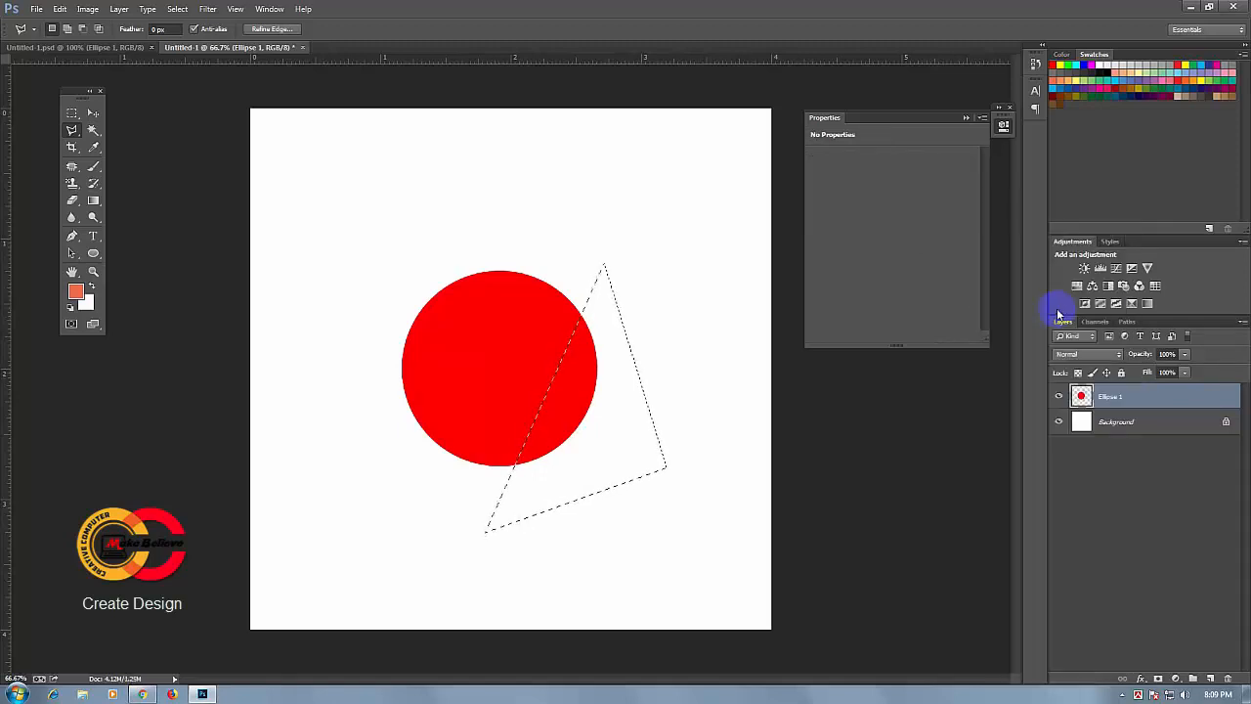
pyautogui.press('Delete')
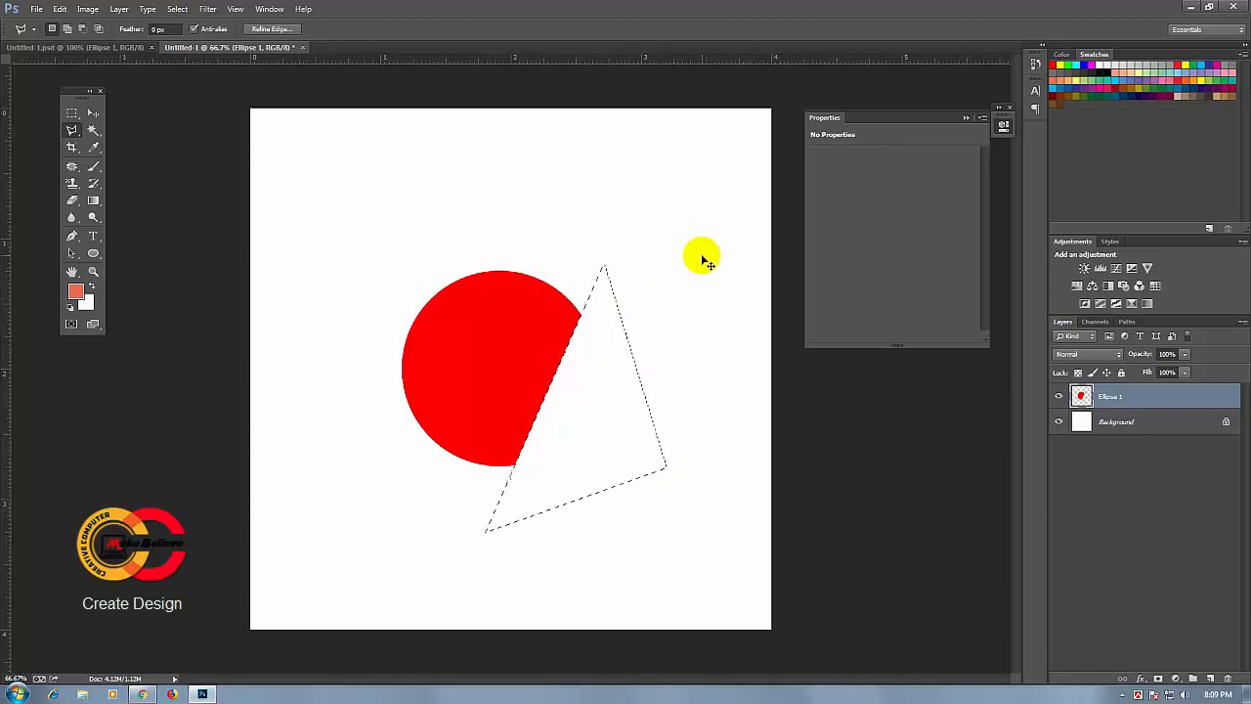
pyautogui.hotkey('ctrl', 'd')
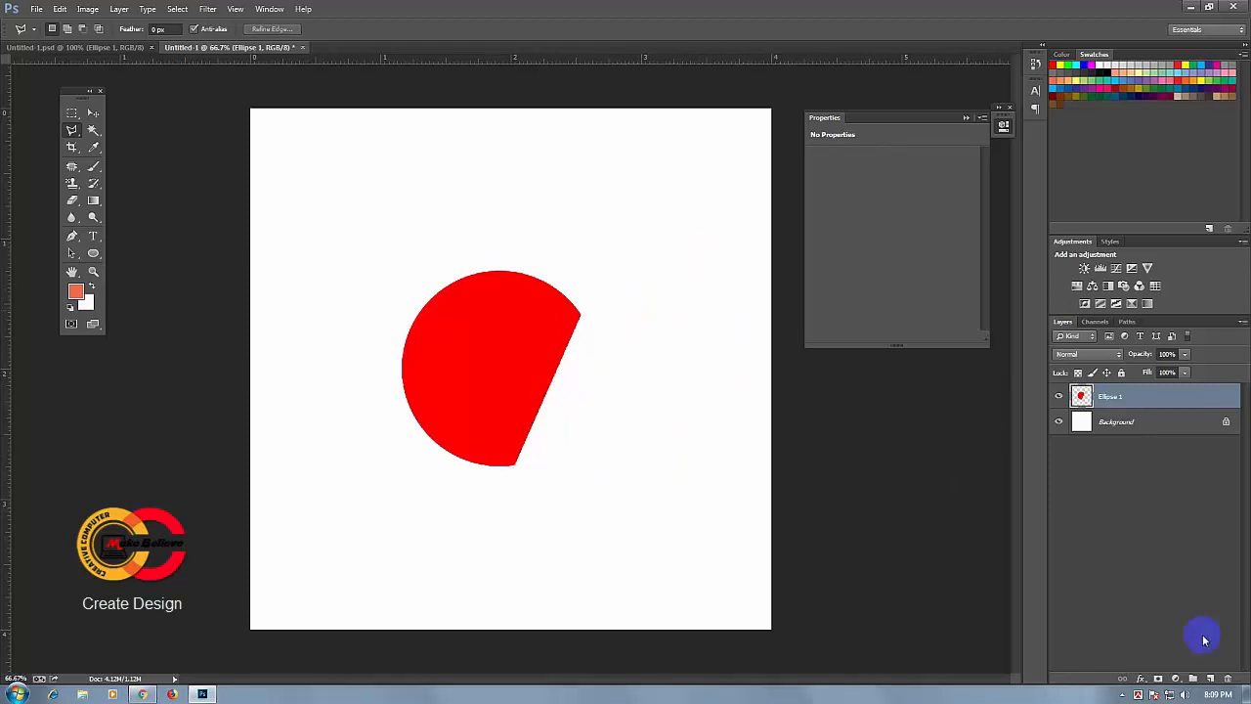
# - Add a new layer and draw a thin vertical ellipse about 31 by 698 px to the right of the cut circle
pyautogui.click(1211, 677)
pyautogui.click(94, 255)
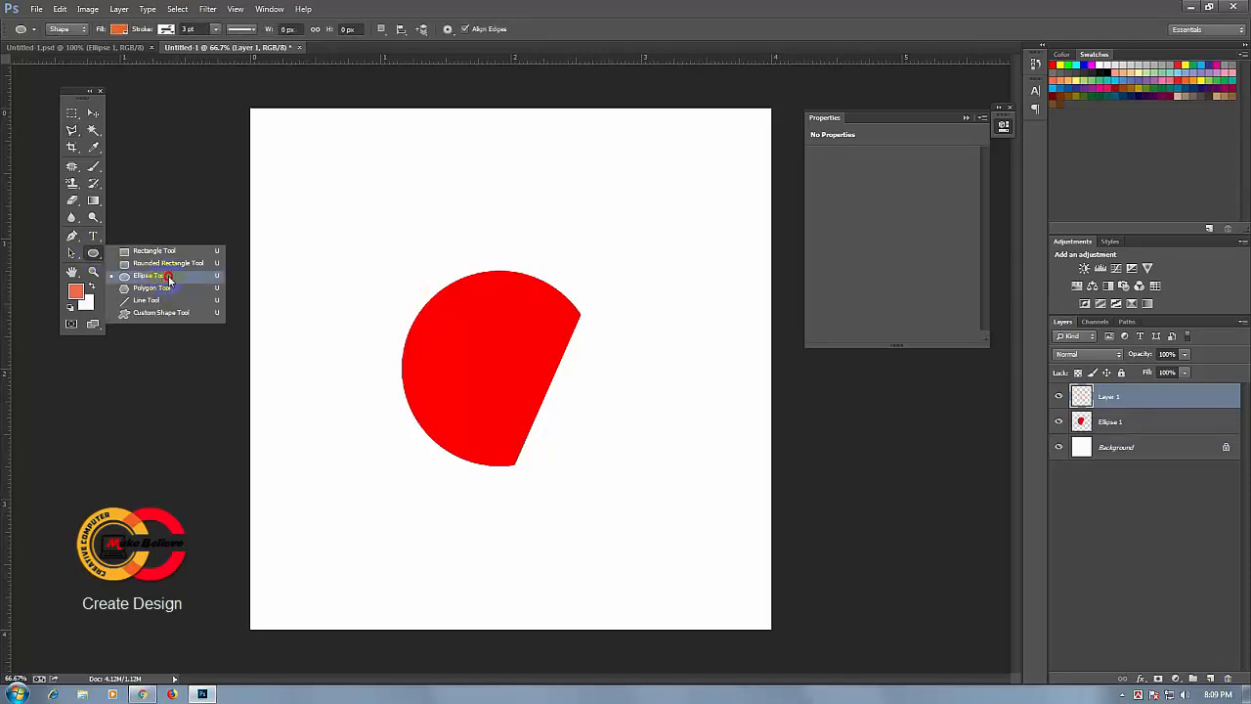
pyautogui.click(169, 277)
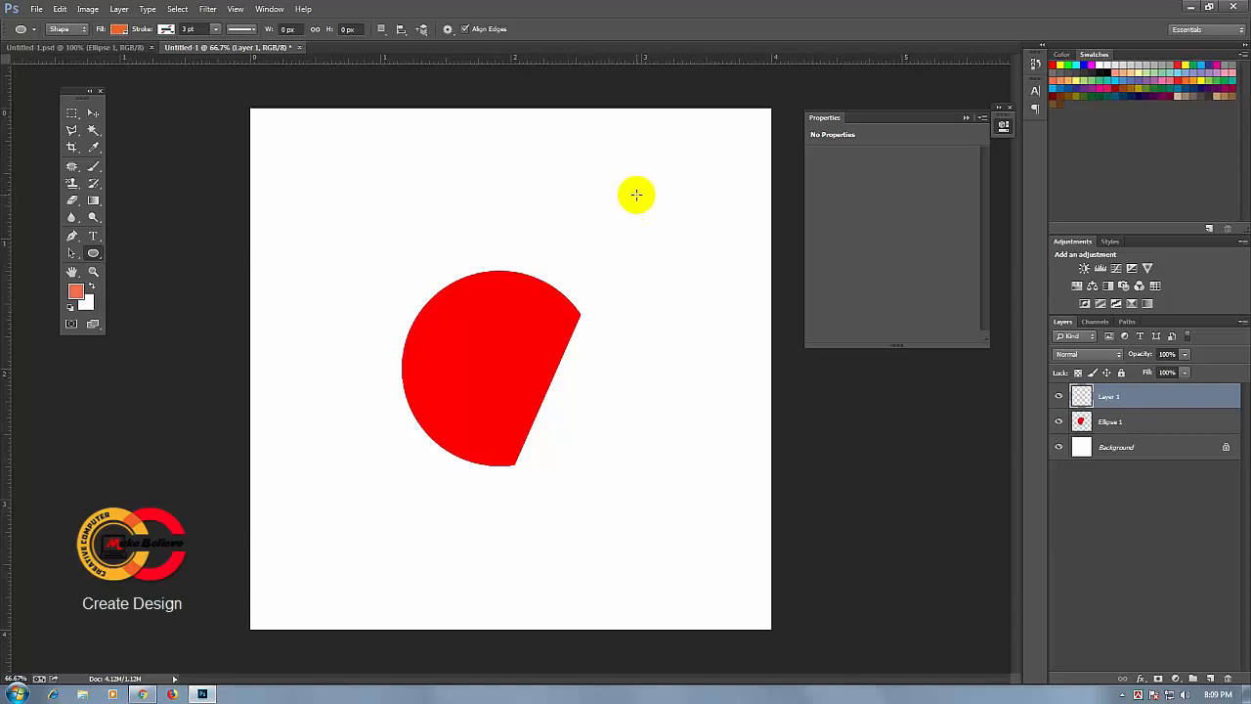
pyautogui.moveTo(636, 194); pyautogui.dragTo(647, 496)
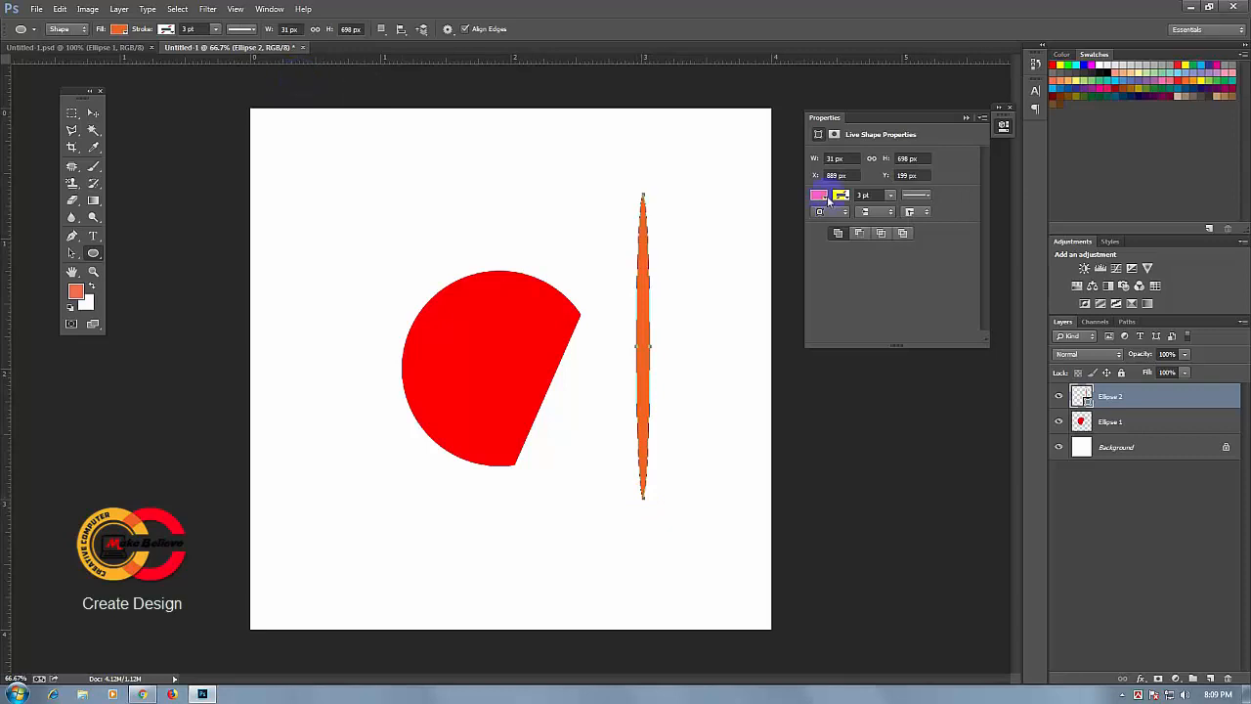
# - Fill the thin vertical ellipse with black
pyautogui.click(827, 198)
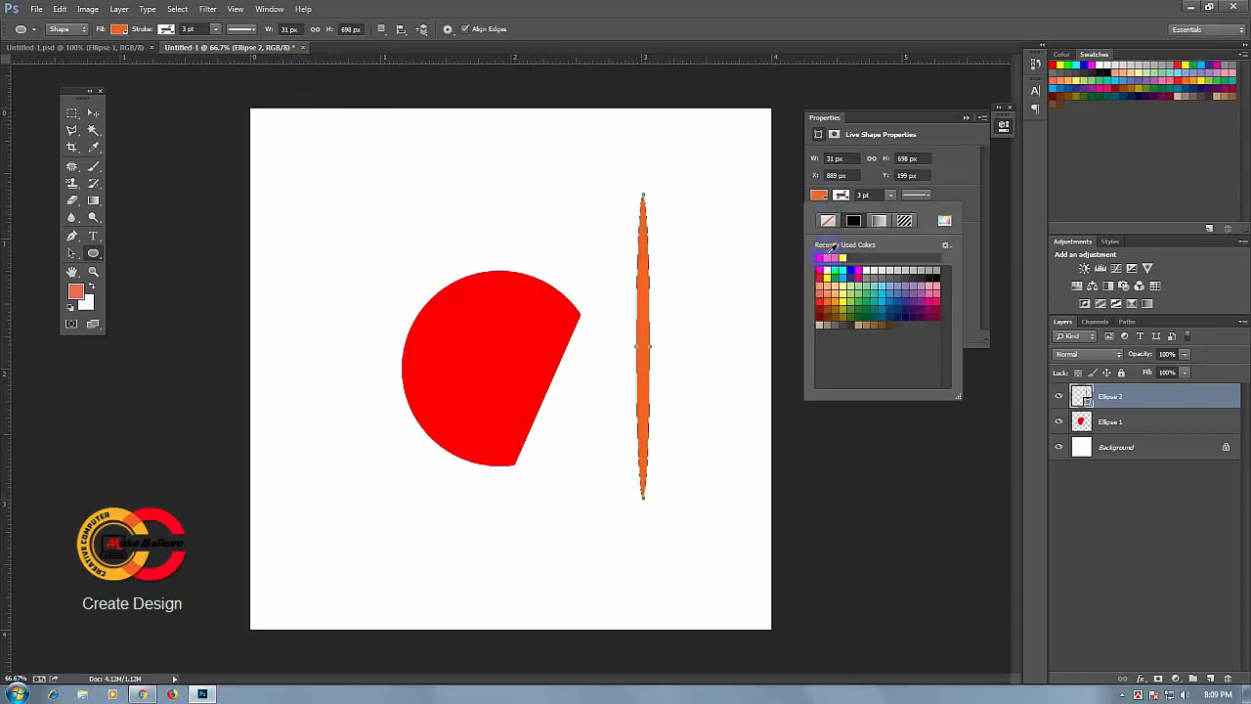
pyautogui.click(936, 272)
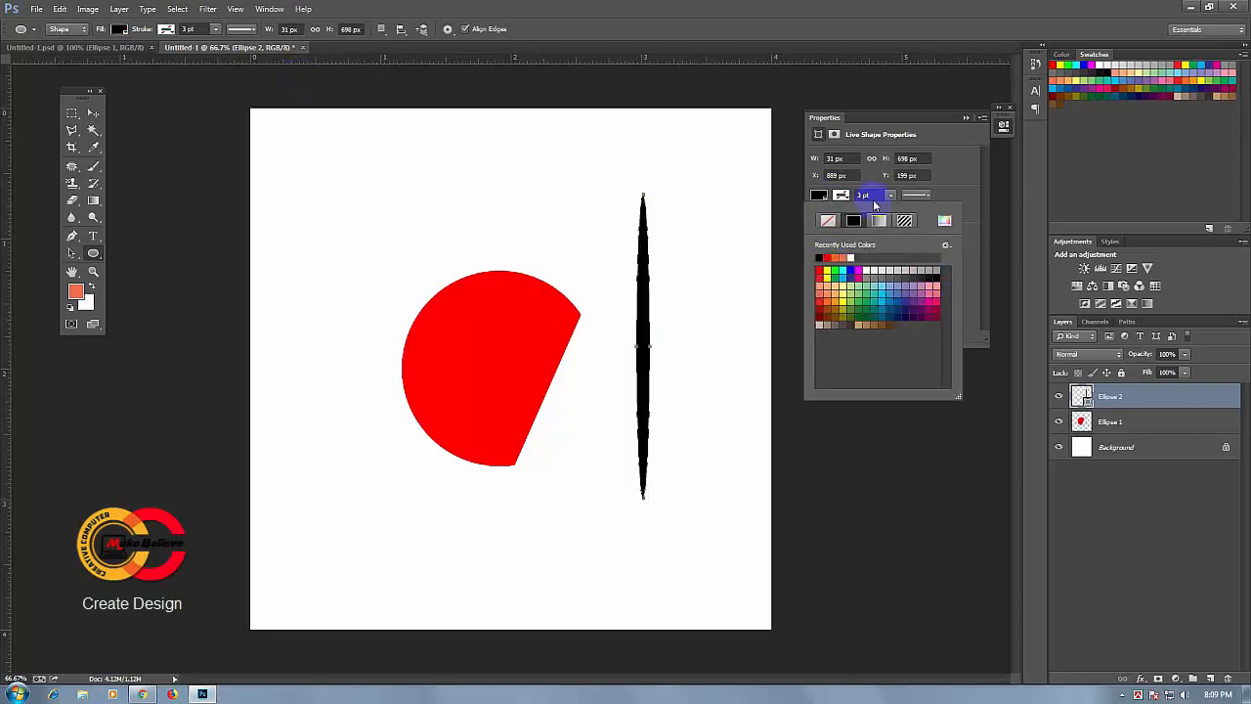
pyautogui.click(843, 196)
pyautogui.click(483, 226)
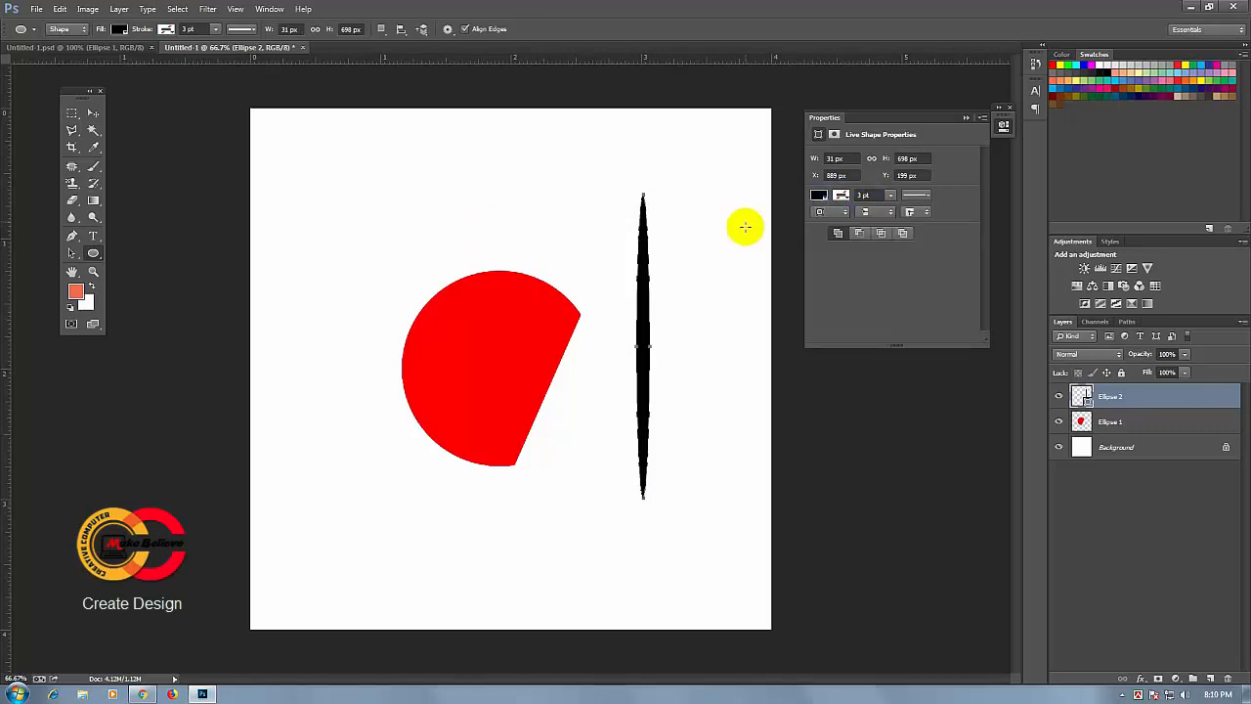
# - Start a Gaussian Blur on the thin black ellipse, rasterizing its shape layer, with the blurred ellipse kept in view
pyautogui.click(207, 8)
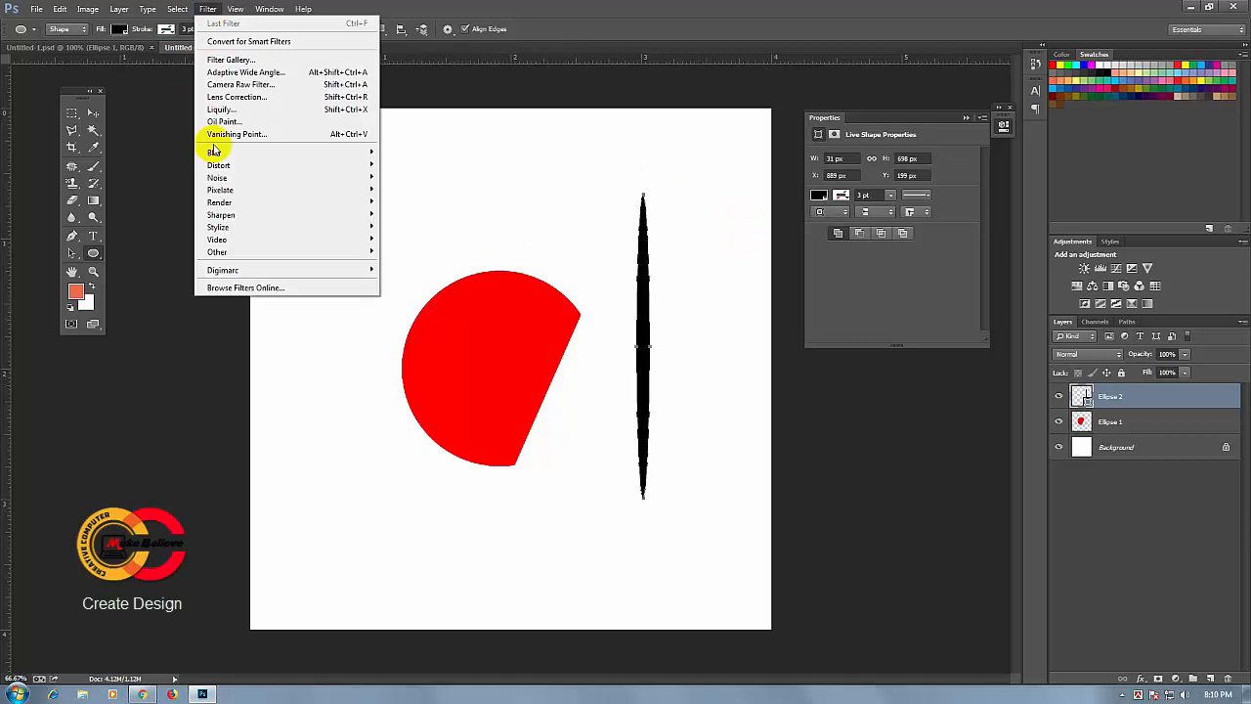
pyautogui.moveTo(314, 157)
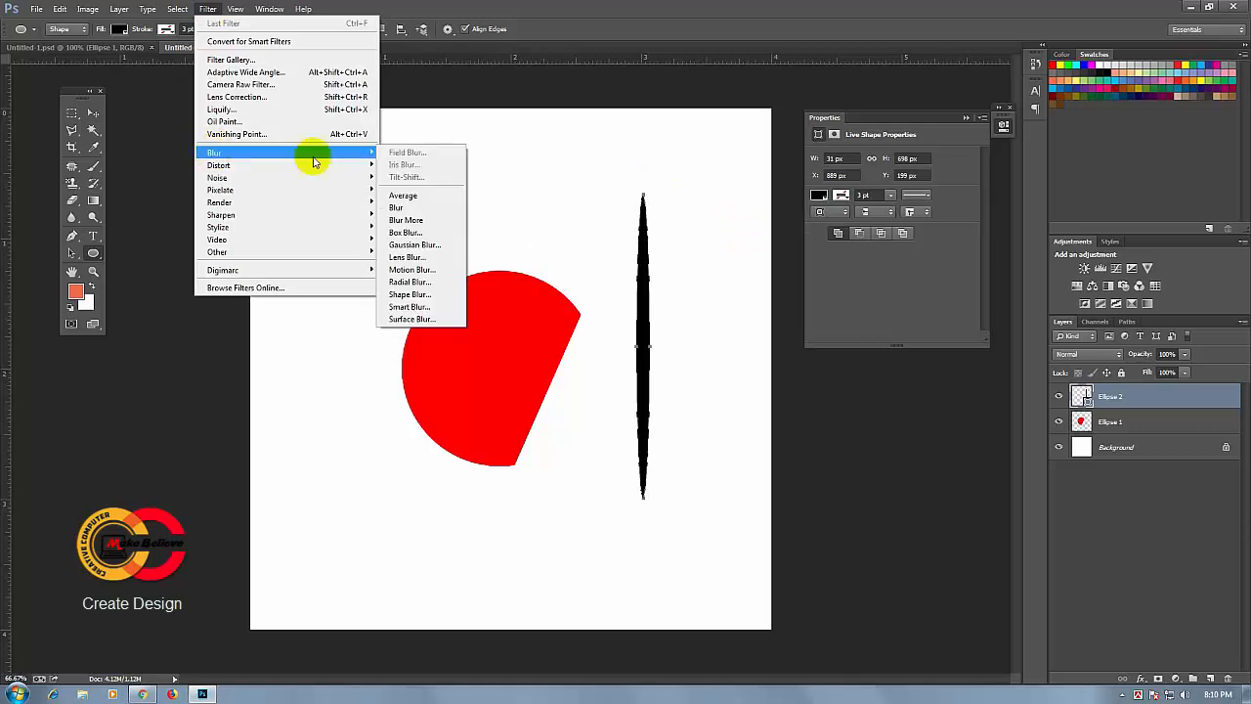
pyautogui.click(429, 247)
pyautogui.moveTo(626, 211); pyautogui.dragTo(505, 182)
pyautogui.click(478, 232)
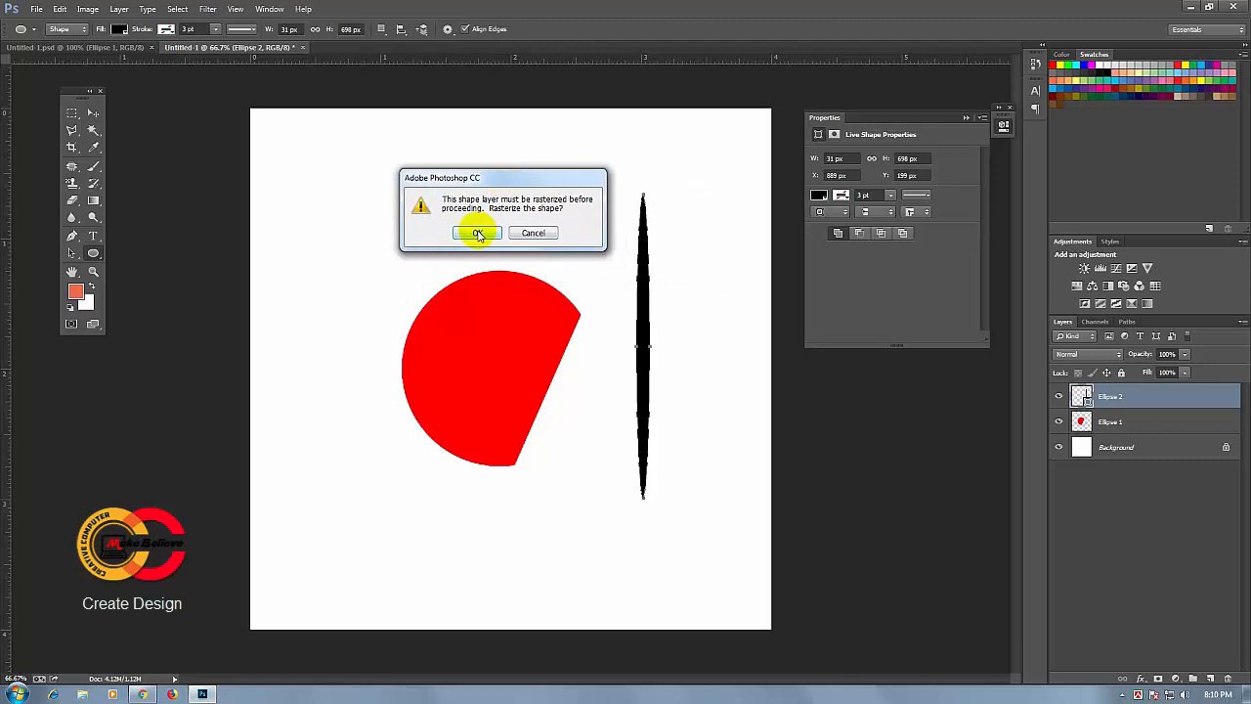
pyautogui.moveTo(863, 141); pyautogui.dragTo(380, 201)
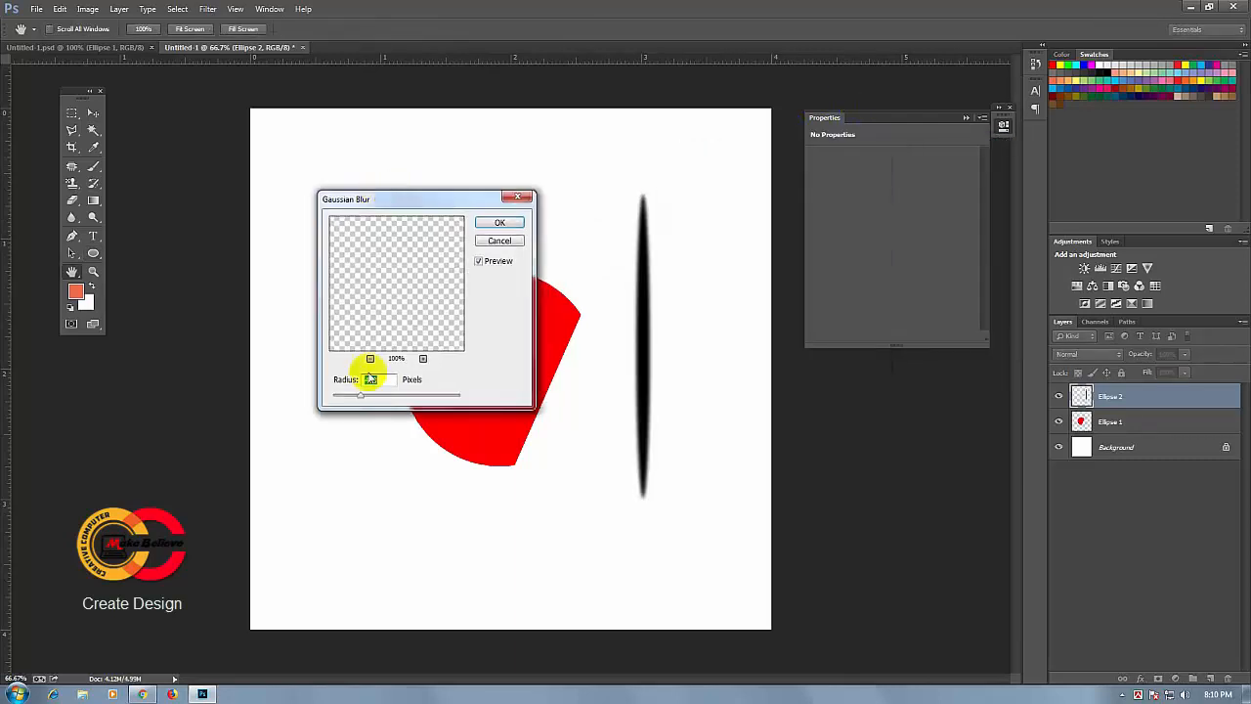
# - Try a Gaussian Blur radius of 18.2 pixels on the ellipse and compare it with the preview off and on
pyautogui.click(360, 395)
pyautogui.moveTo(360, 395); pyautogui.dragTo(387, 400)
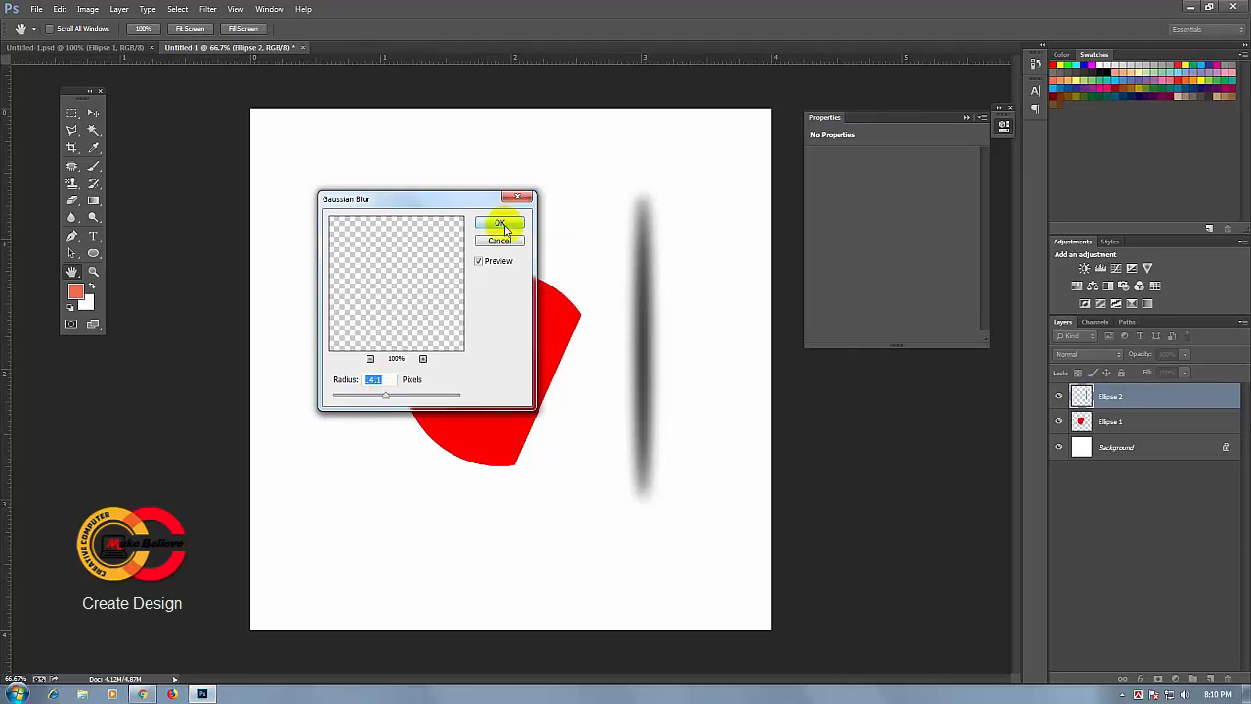
pyautogui.moveTo(387, 399); pyautogui.dragTo(388, 399)
pyautogui.click(479, 262)
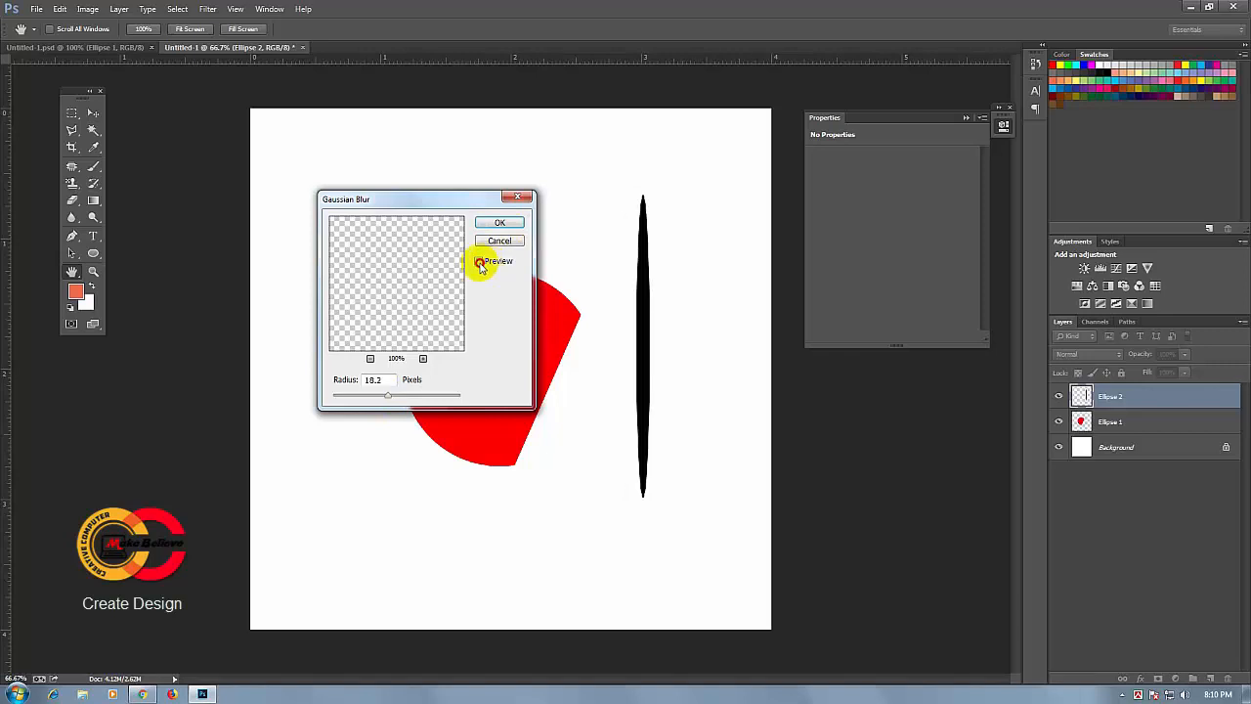
pyautogui.click(480, 262)
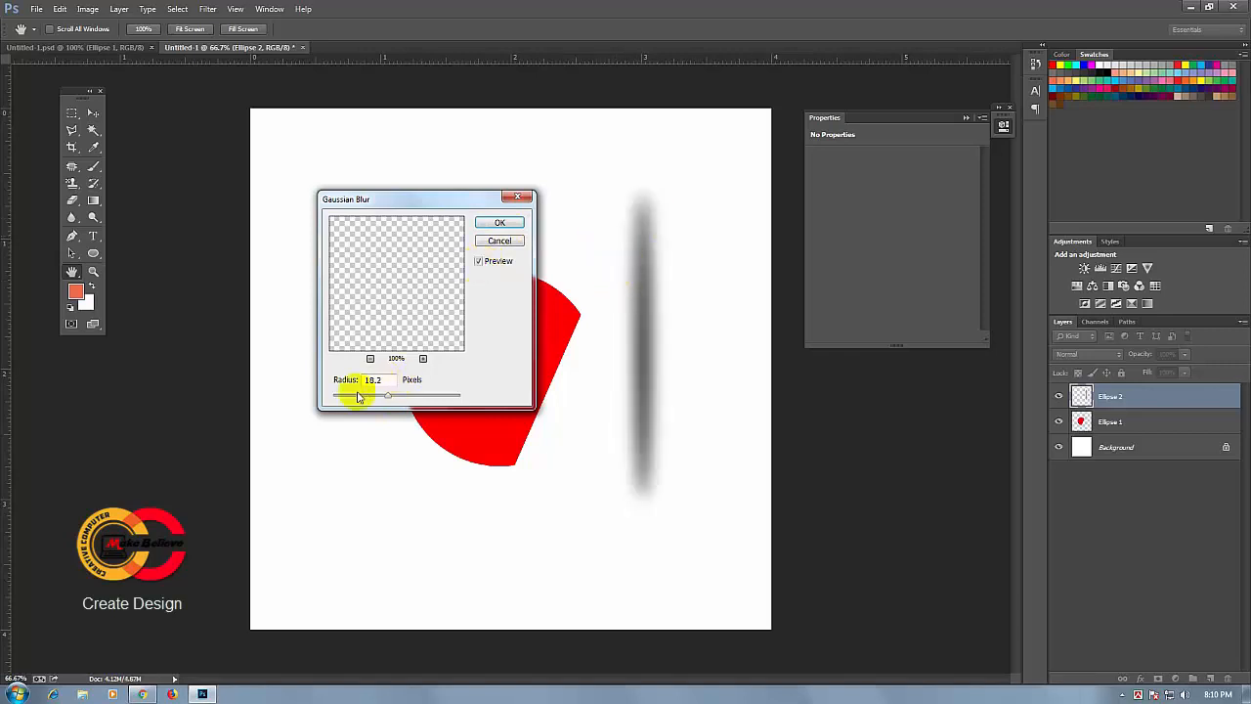
# - Blur the thin black ellipse with a Gaussian Blur radius of about 9 pixels
pyautogui.moveTo(388, 396); pyautogui.dragTo(381, 399)
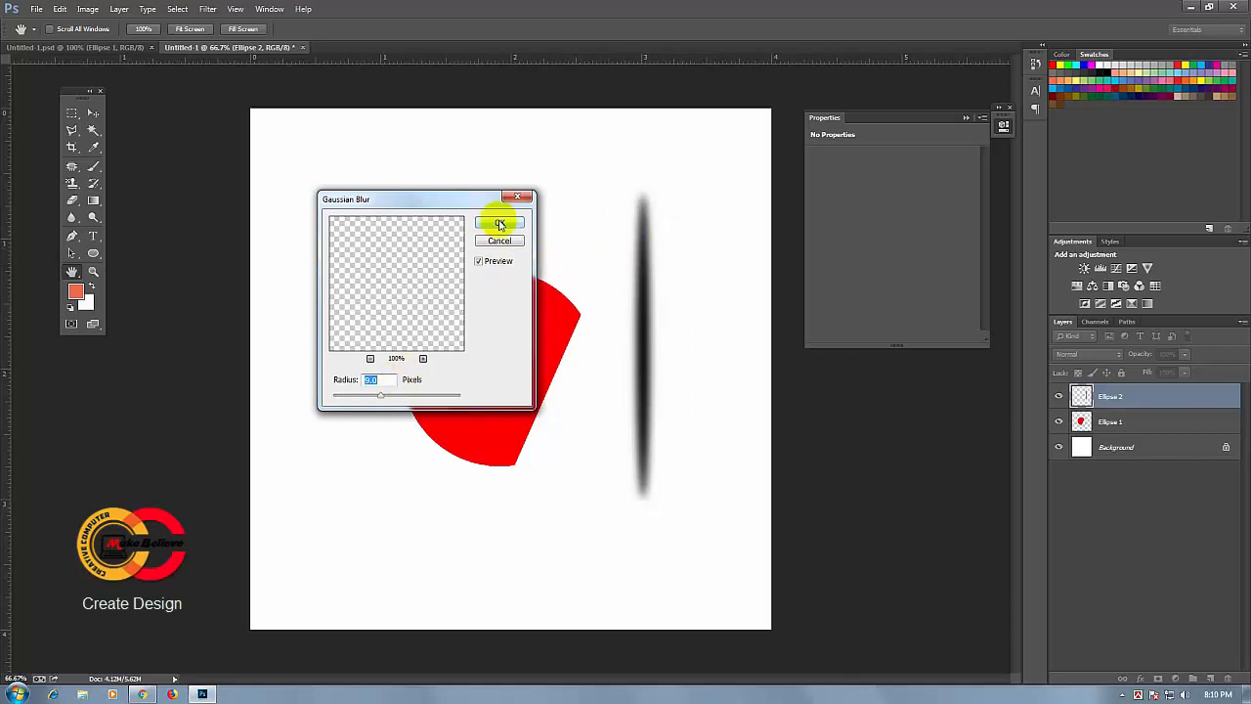
pyautogui.moveTo(377, 398); pyautogui.dragTo(381, 399)
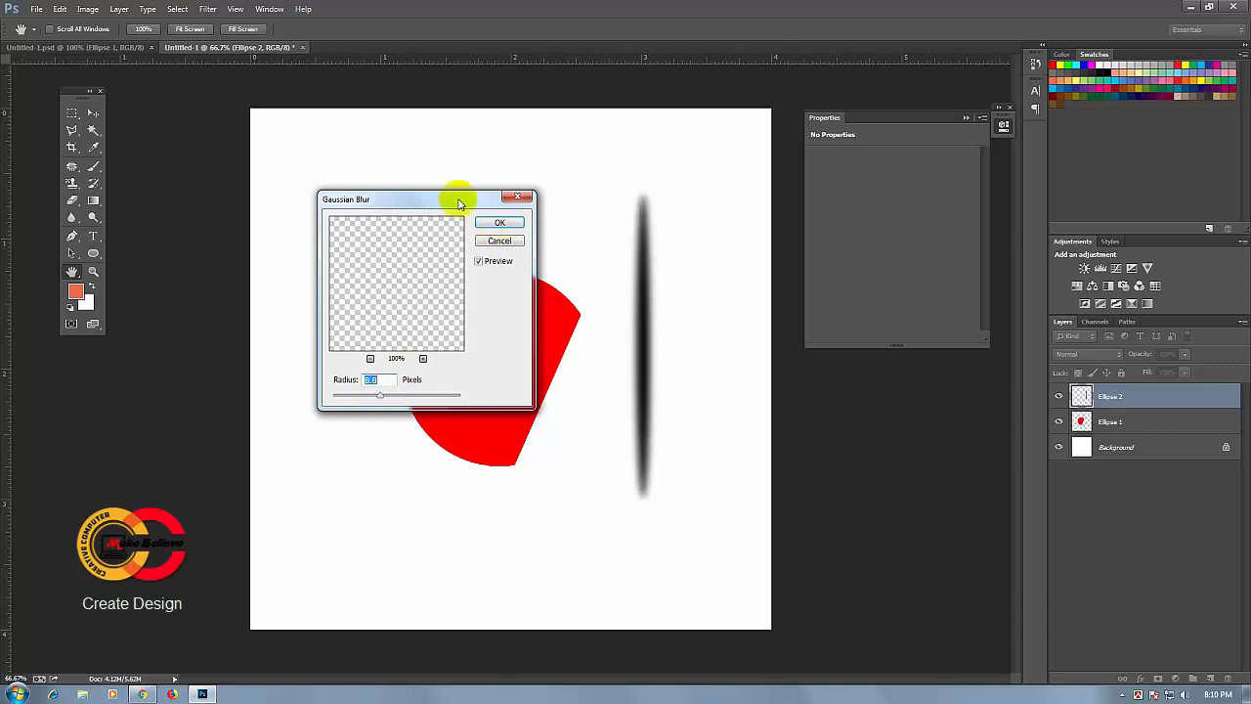
pyautogui.moveTo(459, 202); pyautogui.dragTo(458, 199)
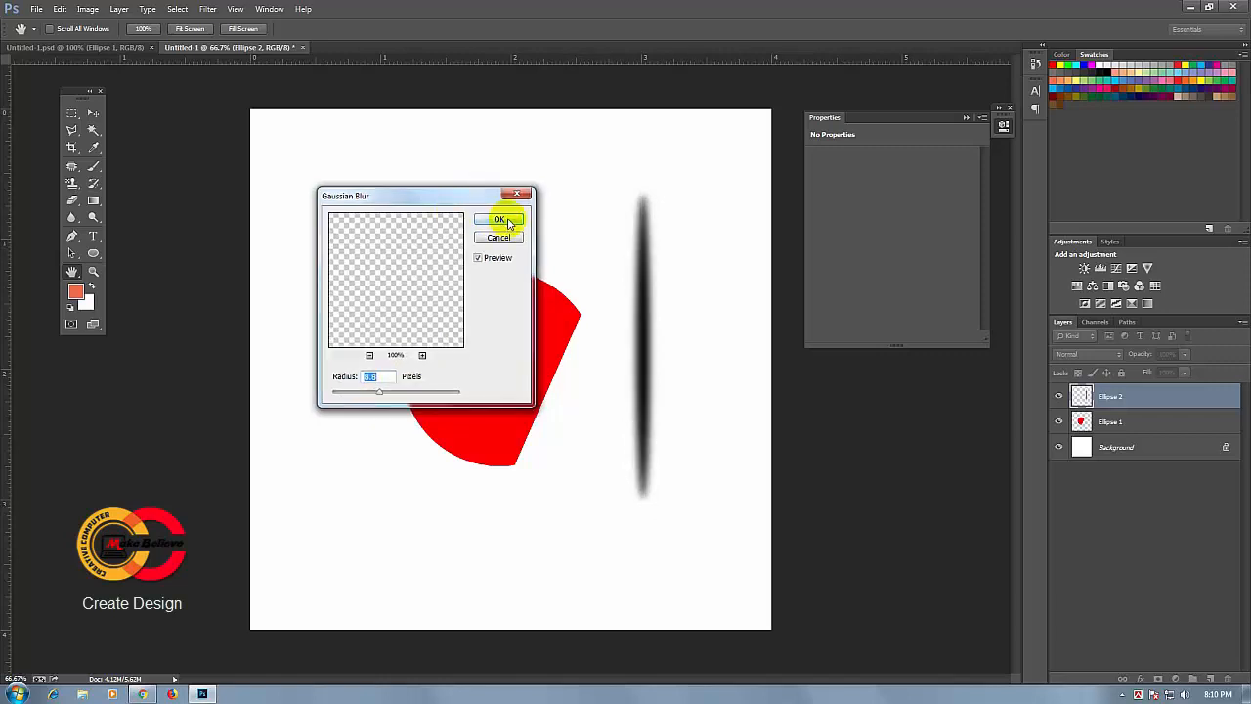
pyautogui.click(500, 219)
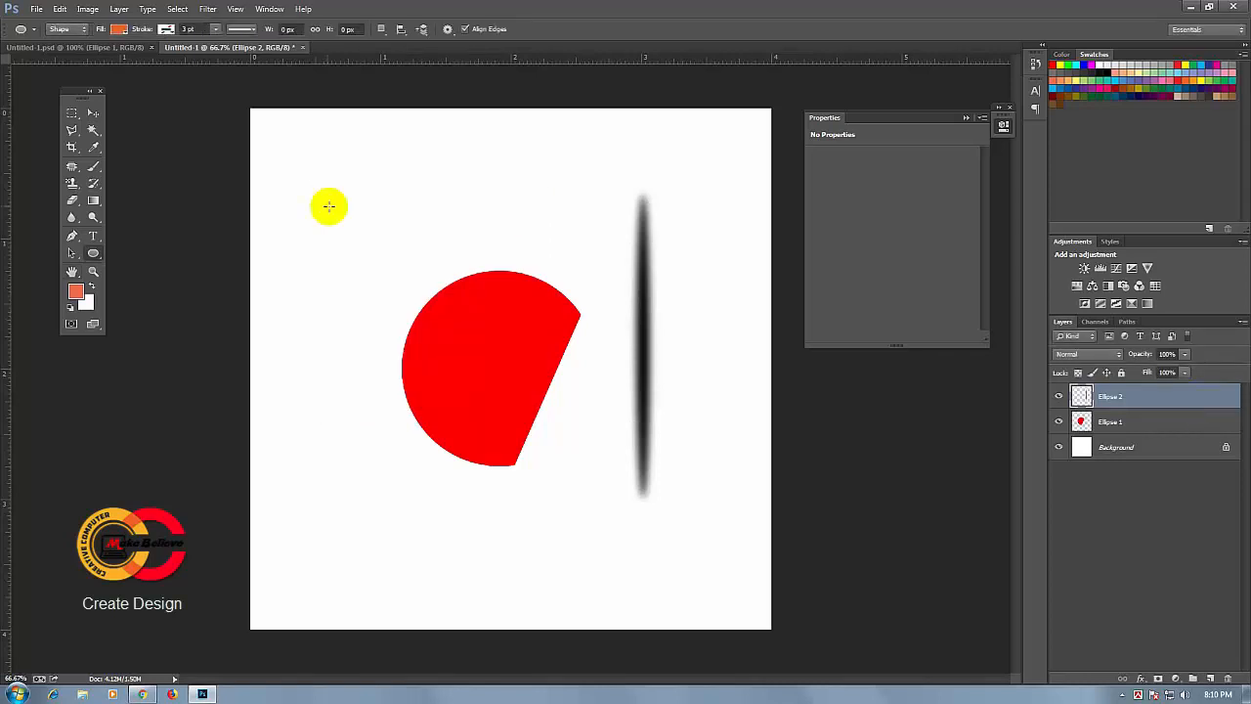
# - Select the left half of the blurred ellipse along its vertical centre line with a rectangular marquee, delete it and clear the selection
pyautogui.click(71, 114)
pyautogui.moveTo(70, 117); pyautogui.dragTo(176, 115)
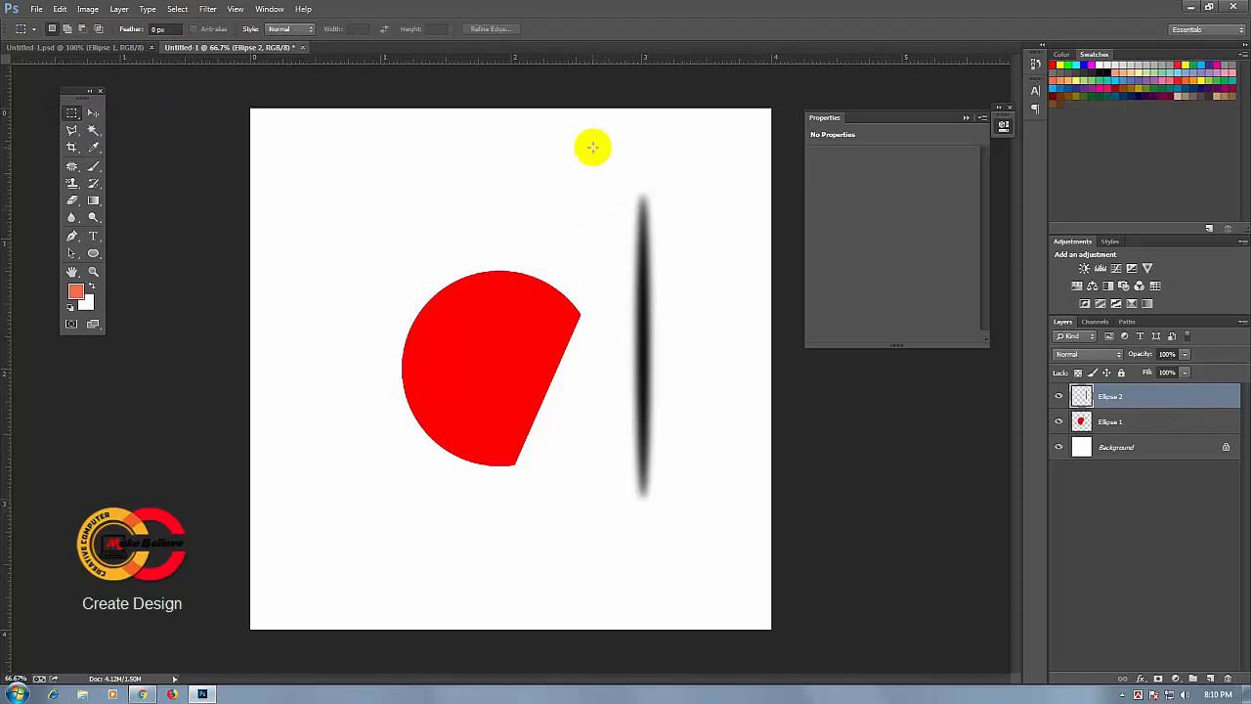
pyautogui.moveTo(585, 144); pyautogui.dragTo(641, 530)
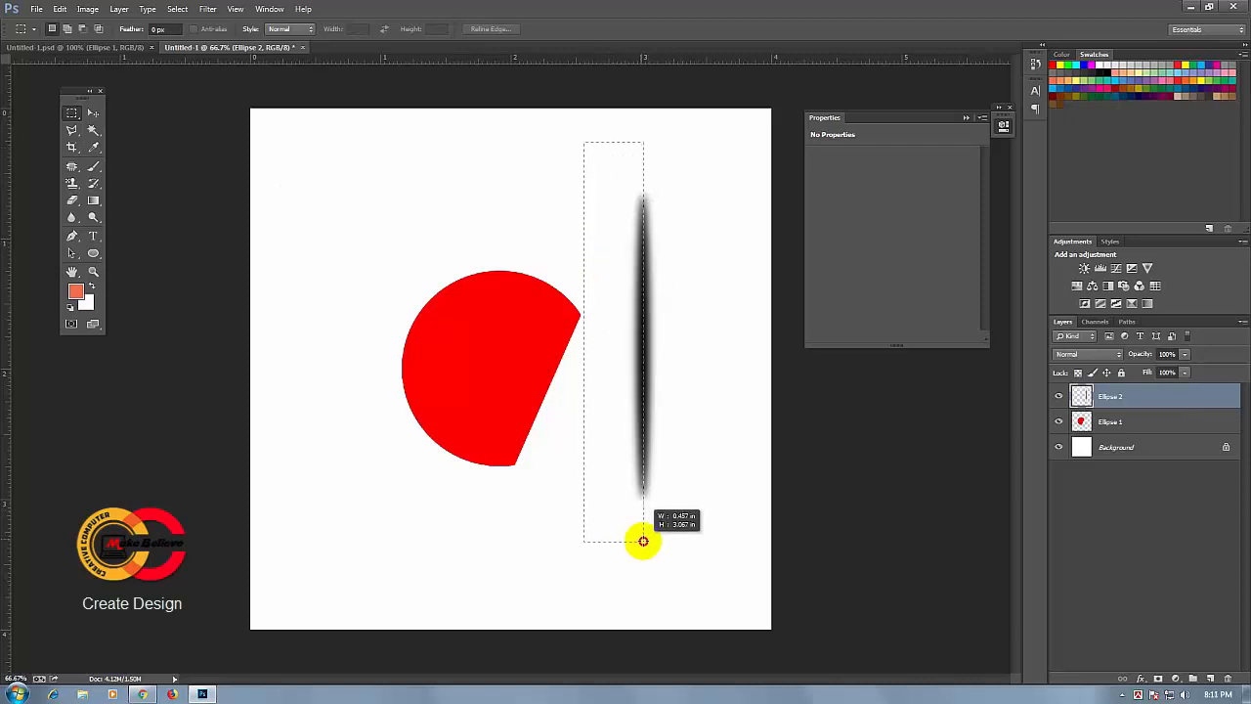
pyautogui.moveTo(642, 541); pyautogui.dragTo(644, 545)
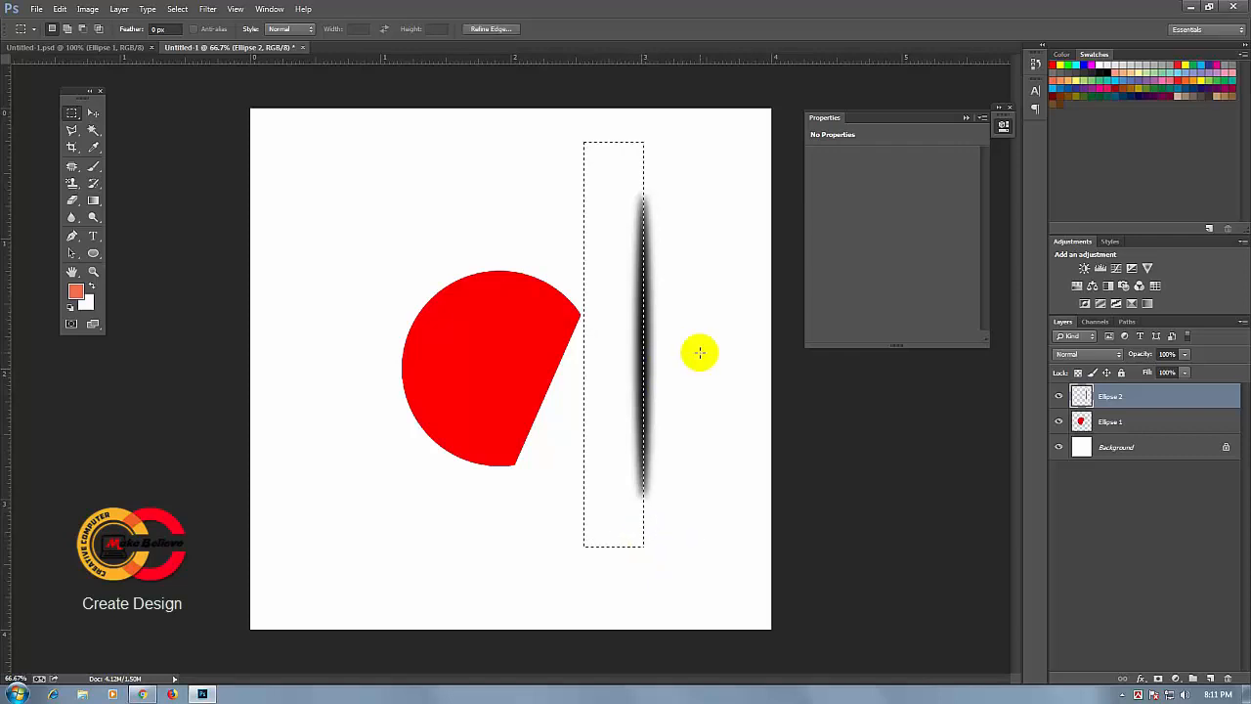
pyautogui.press('Delete')
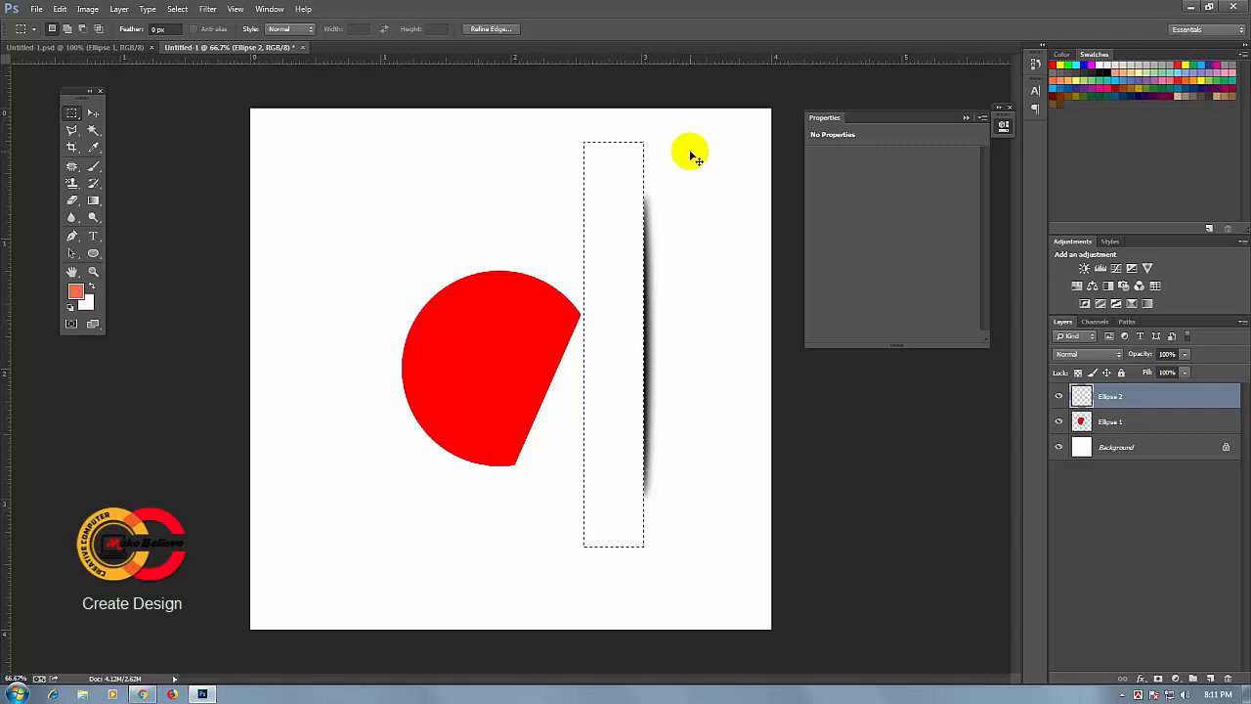
pyautogui.hotkey('ctrl', 'd')
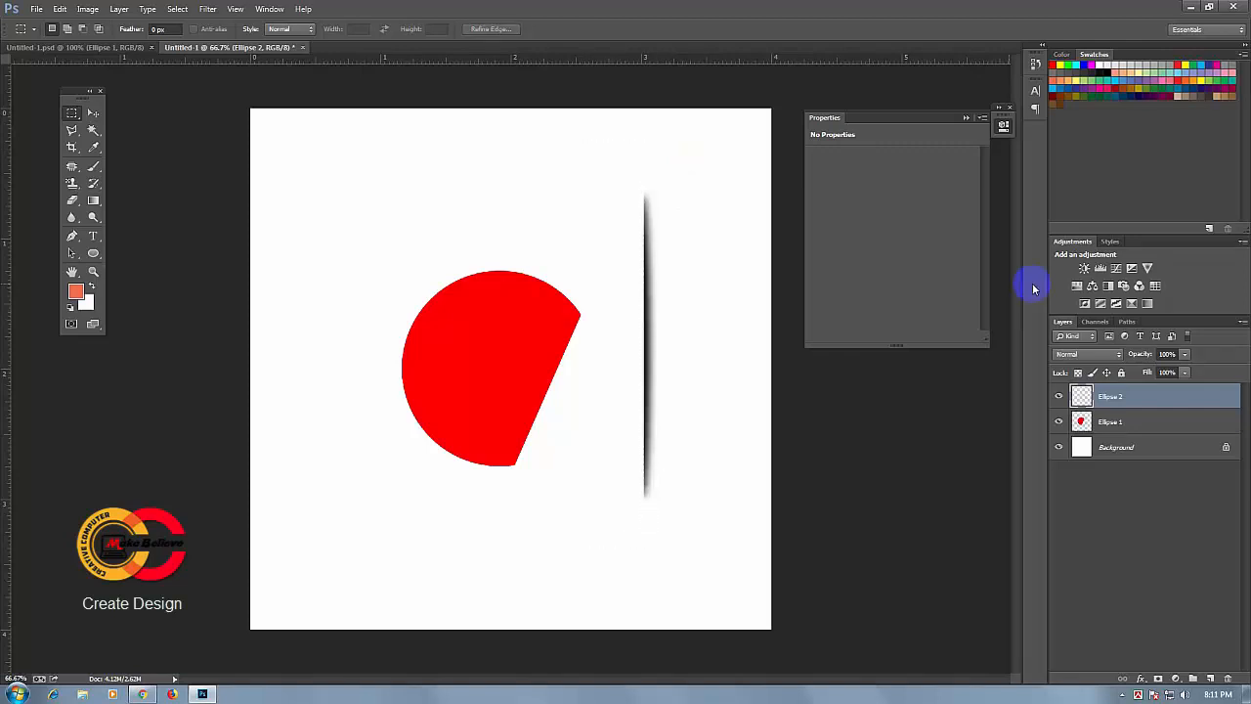
# - Set the opacity of the half-ellipse shadow layer to 65%
pyautogui.click(1184, 355)
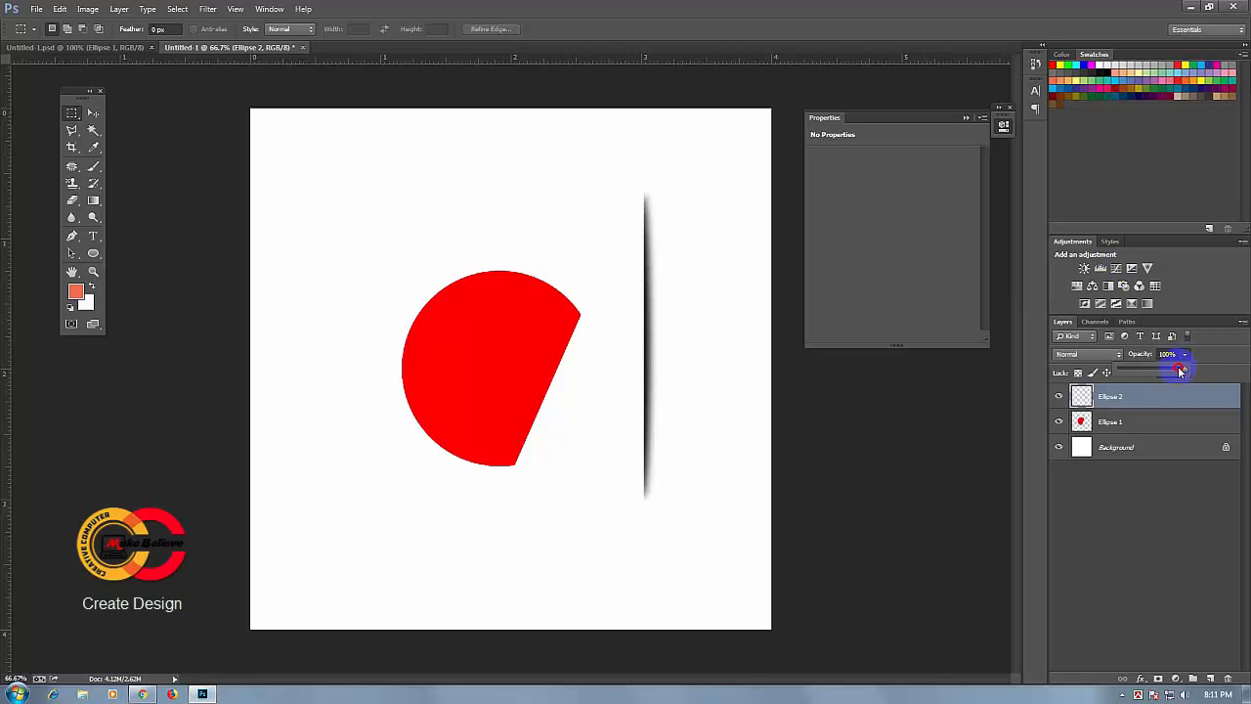
pyautogui.moveTo(1180, 370); pyautogui.dragTo(1161, 371)
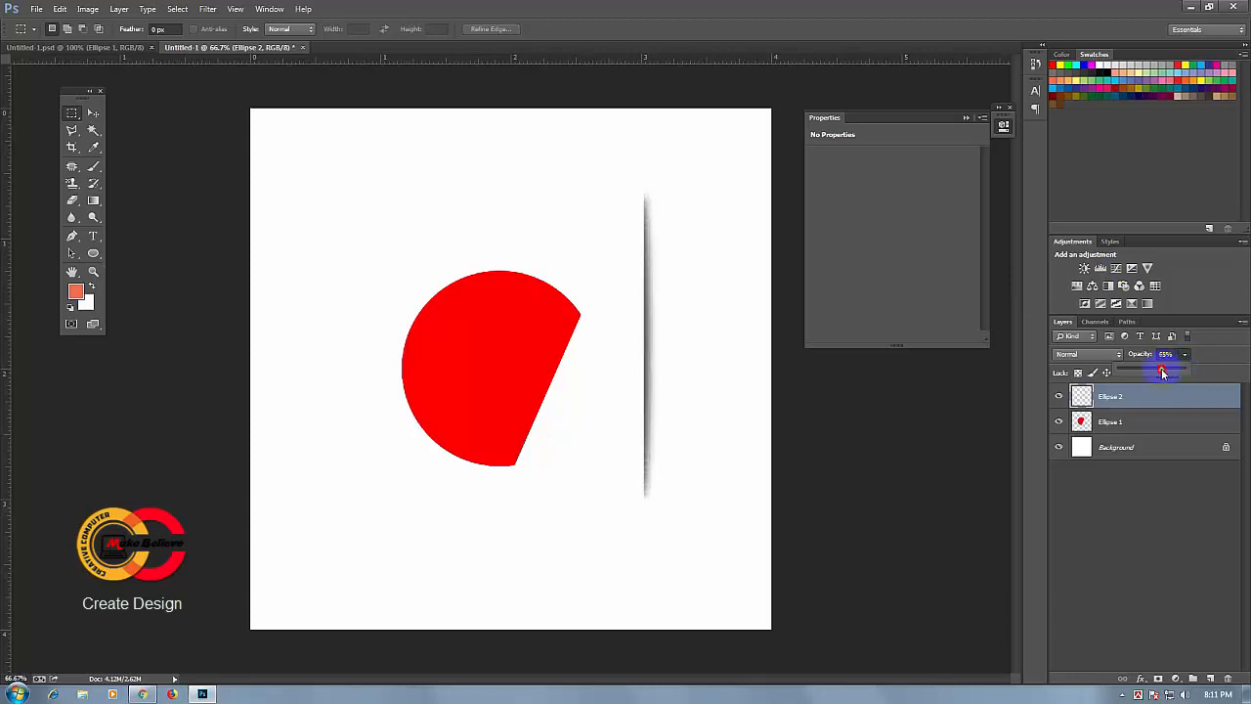
pyautogui.click(67, 111)
pyautogui.click(97, 114)
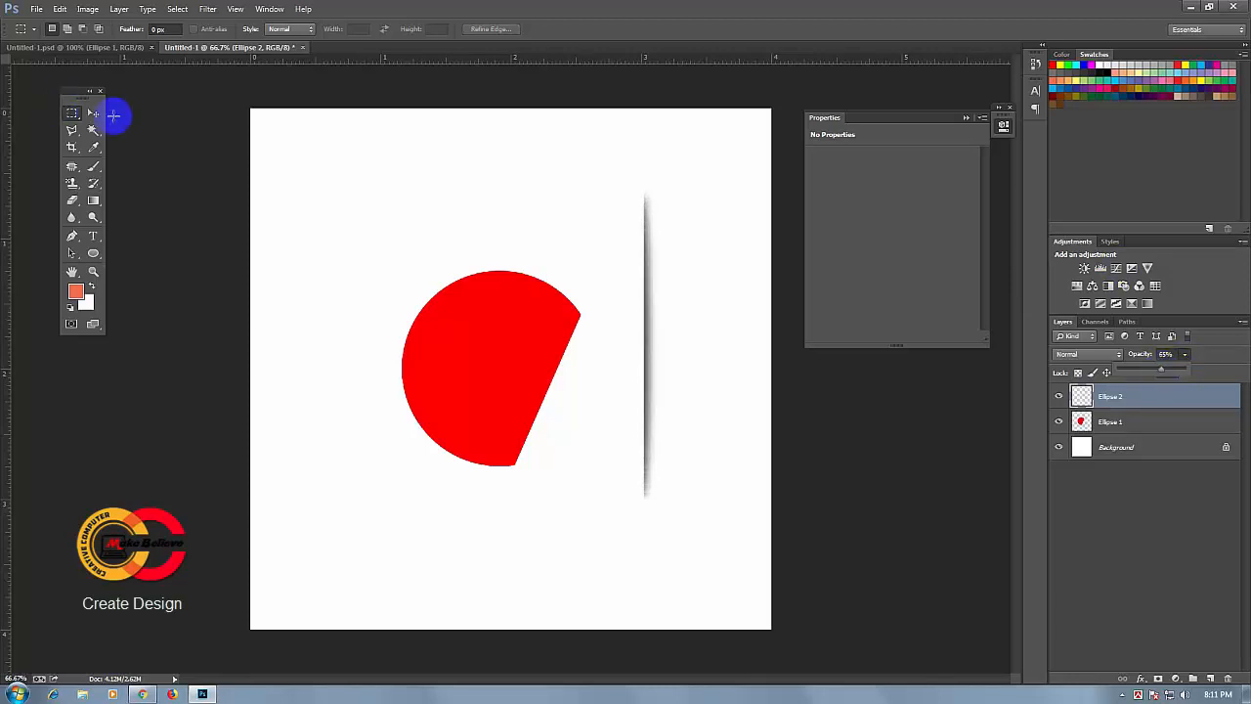
# - Rotate the half-ellipse shadow about 1.4° counterclockwise with Free Transform
pyautogui.click(95, 114)
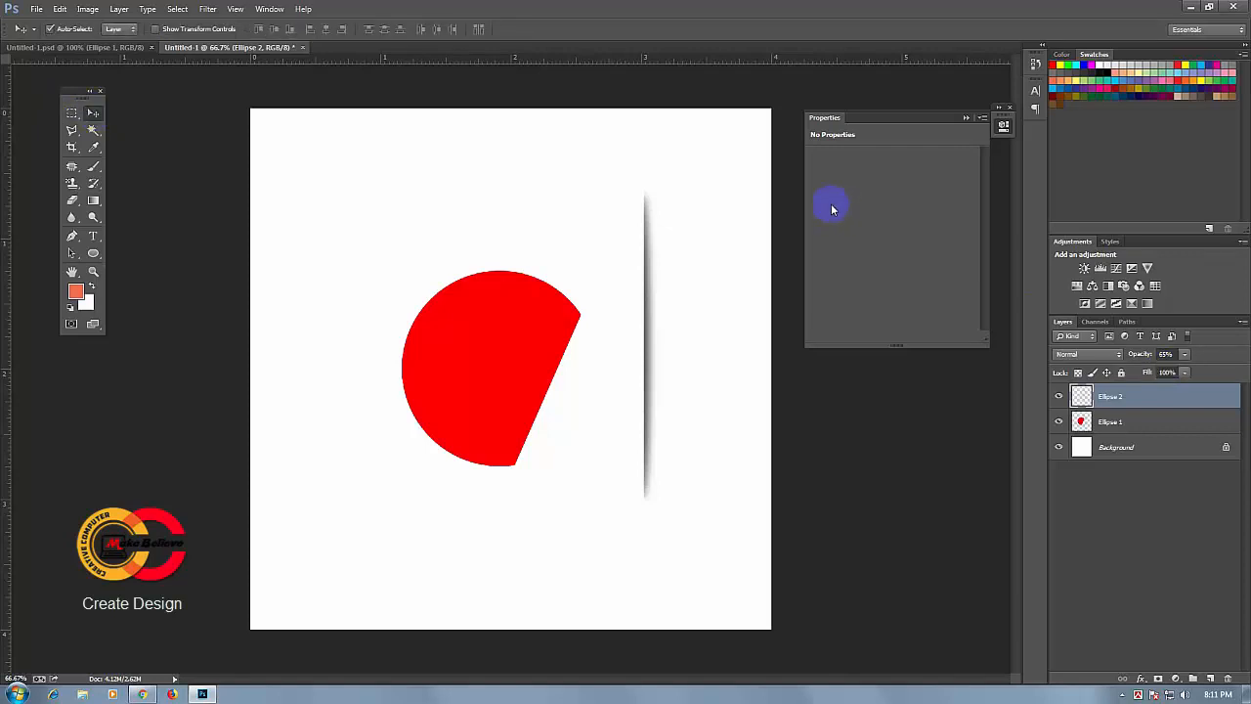
pyautogui.hotkey('ctrl', 't')
pyautogui.moveTo(698, 176)
pyautogui.mouseDown()
pyautogui.moveTo(724, 221)
pyautogui.moveTo(685, 187)
pyautogui.mouseUp()
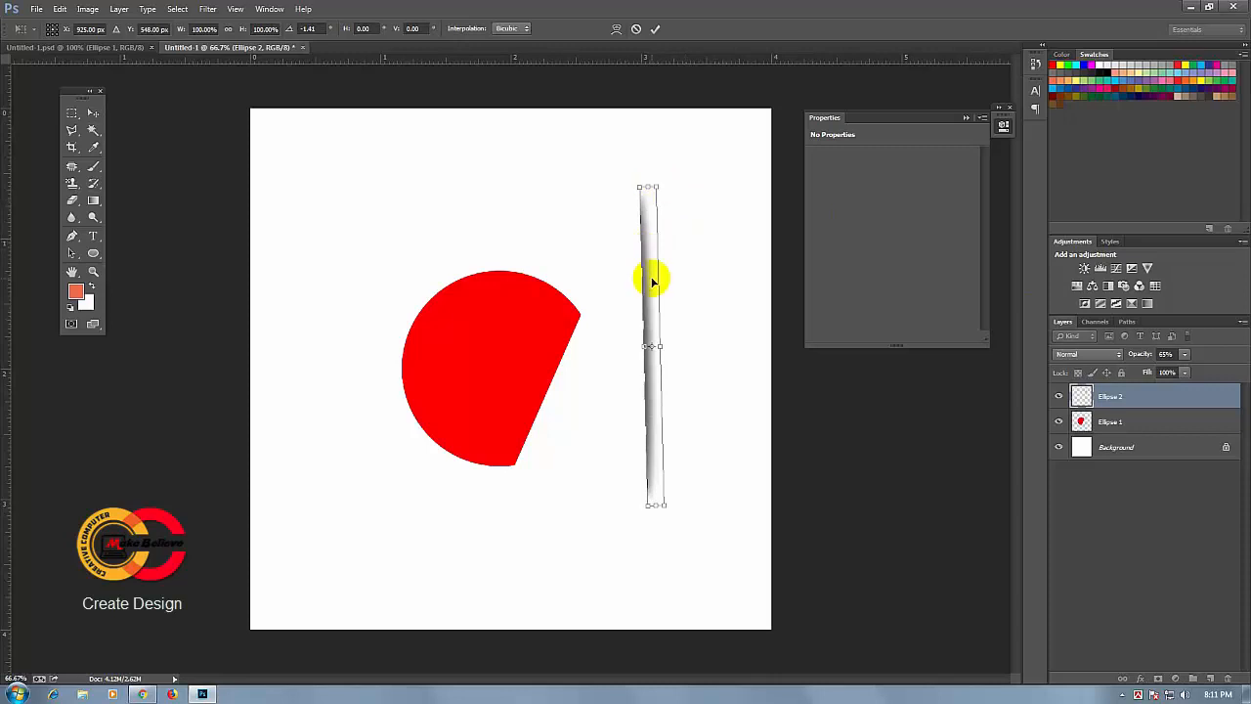
pyautogui.moveTo(679, 182); pyautogui.dragTo(677, 147)
pyautogui.click(656, 29)
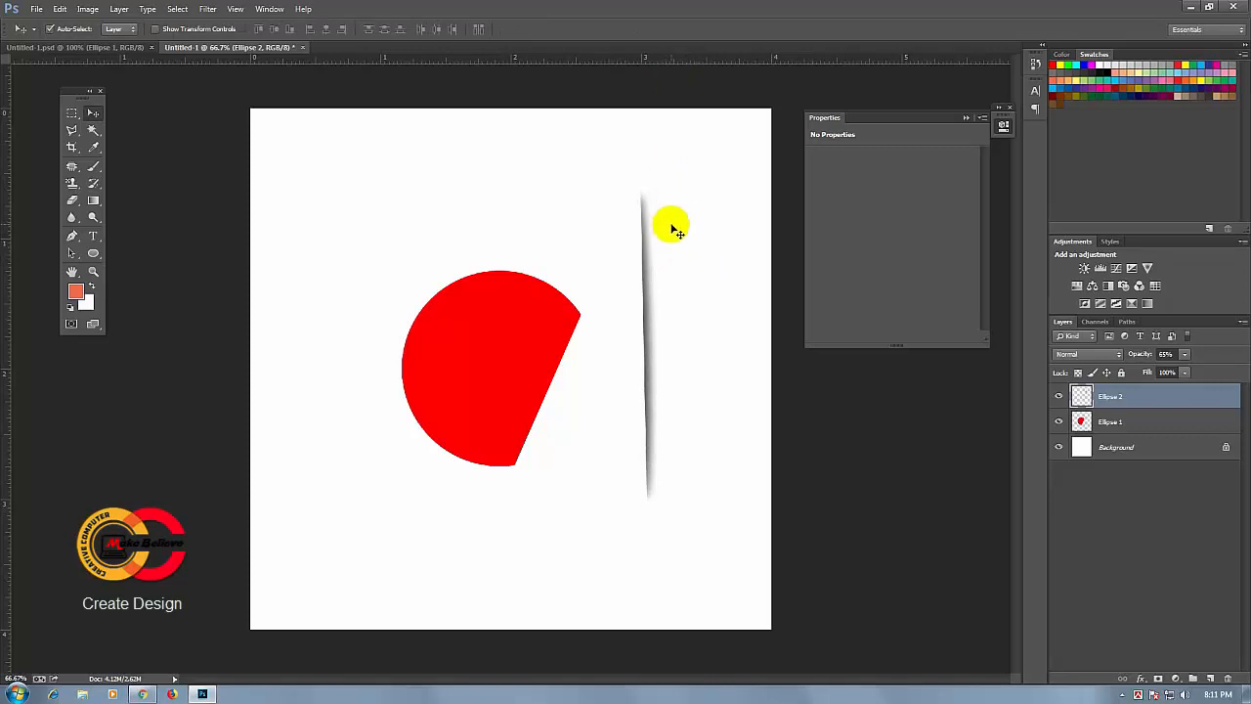
# - Flip the shadow horizontally and rotate it about 20° clockwise to roughly match the slant of the circle's cut edge
pyautogui.hotkey('ctrl', 't')
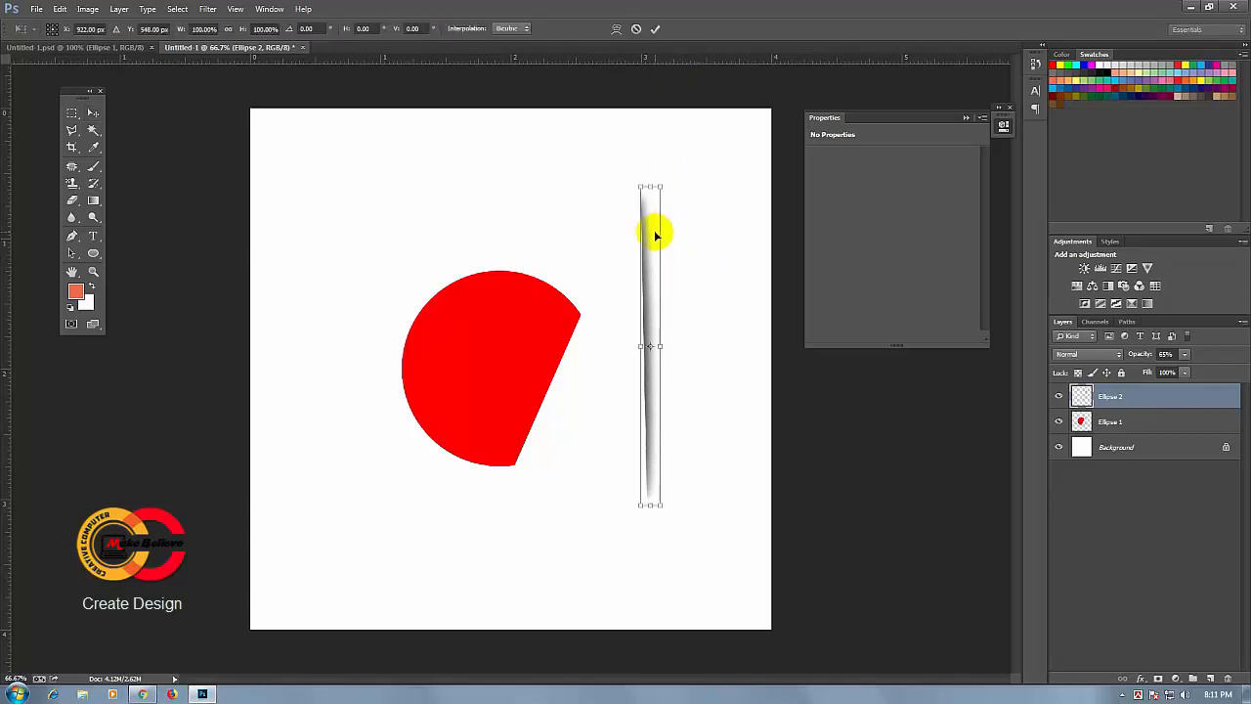
pyautogui.rightClick(653, 234)
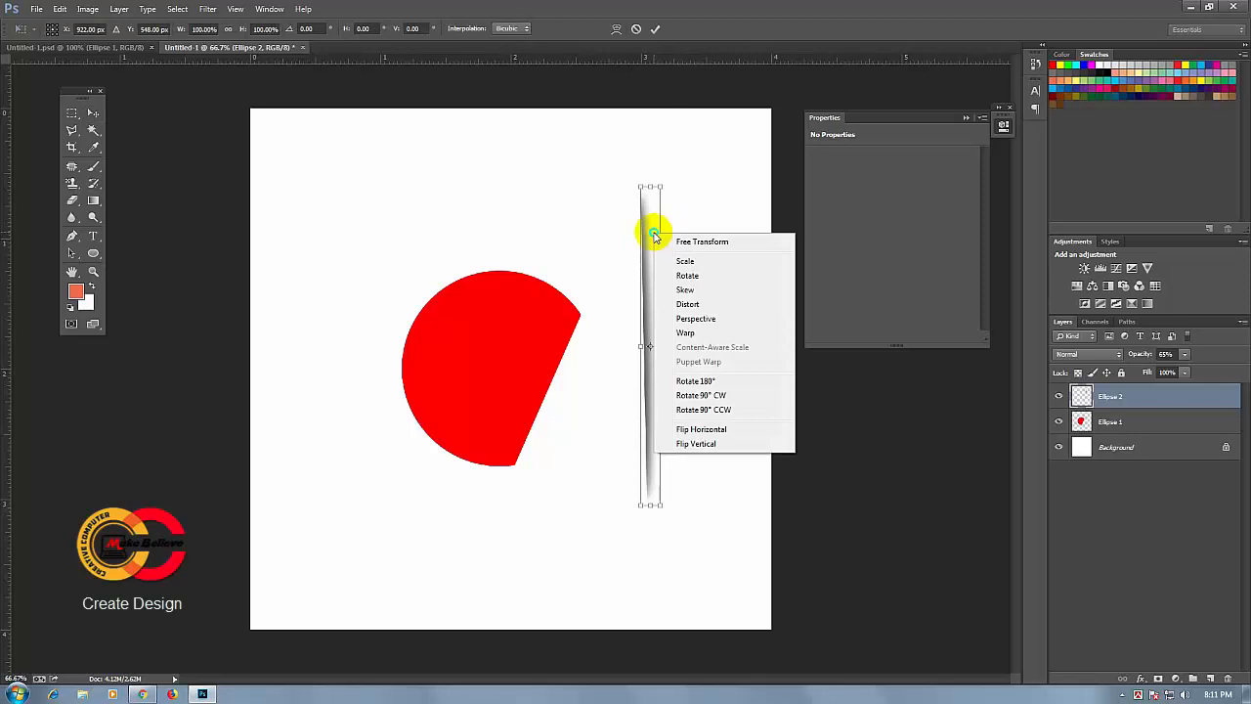
pyautogui.click(739, 432)
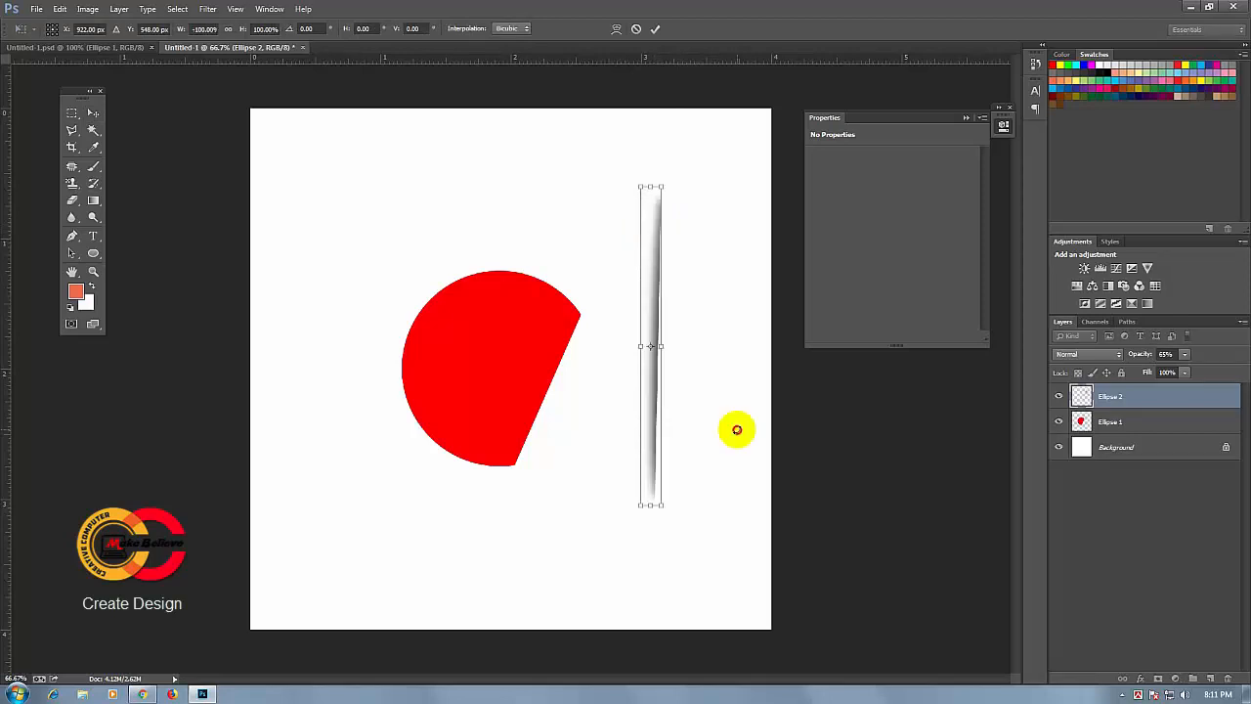
pyautogui.moveTo(682, 180)
pyautogui.mouseDown()
pyautogui.moveTo(737, 227)
pyautogui.moveTo(700, 192)
pyautogui.mouseUp()
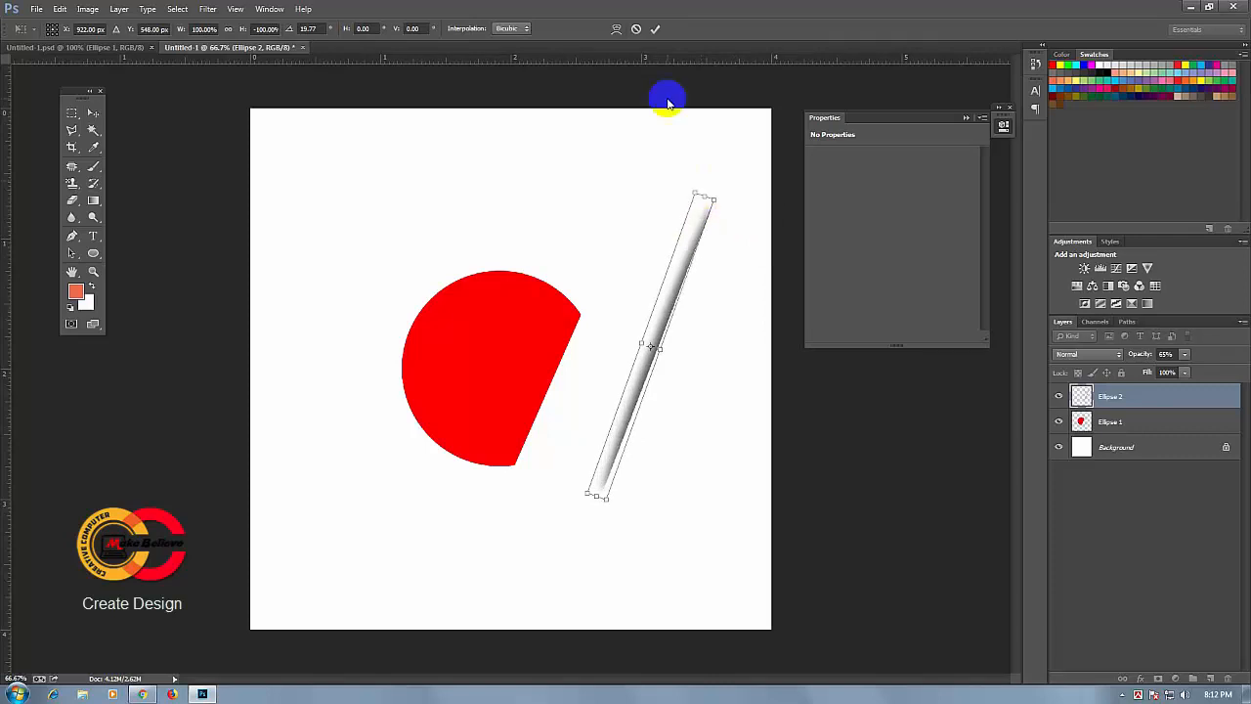
pyautogui.click(655, 29)
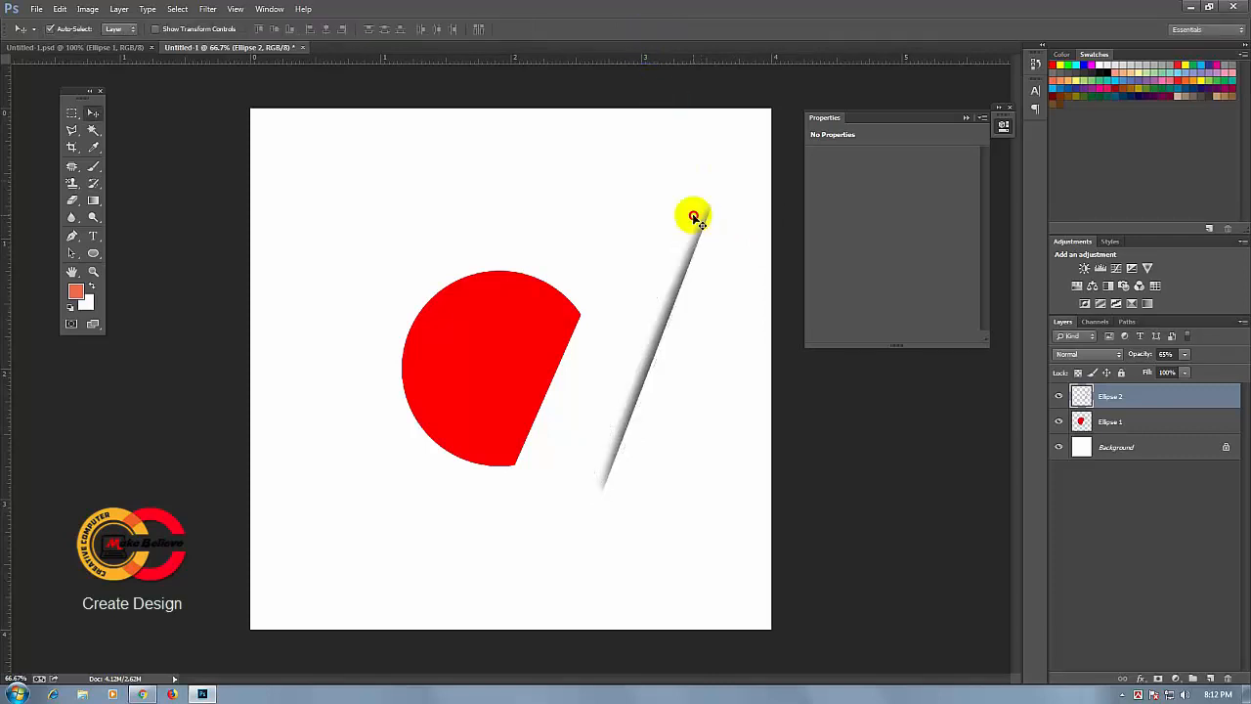
# - Move the shadow onto the circle's cut edge and rotate it about 2.5° clockwise so its sharp side lines up with the cut
pyautogui.moveTo(692, 213); pyautogui.dragTo(601, 274)
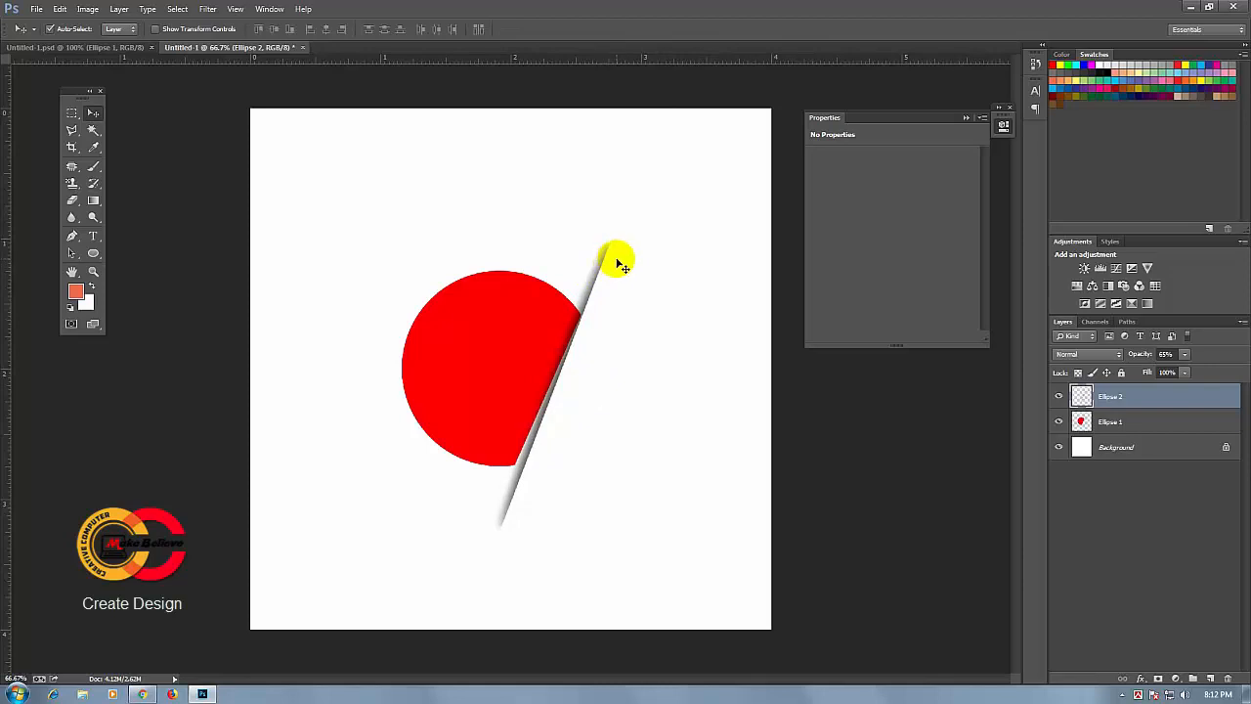
pyautogui.hotkey('ctrl', 't')
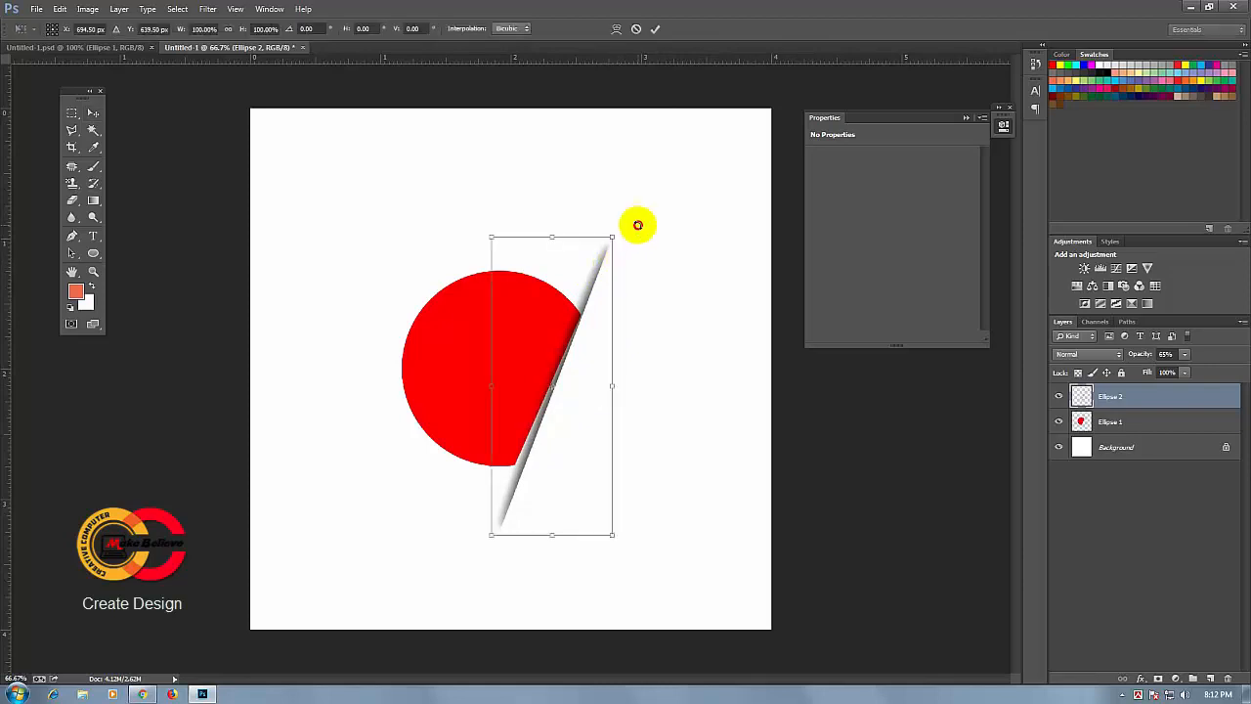
pyautogui.moveTo(637, 225); pyautogui.dragTo(643, 231)
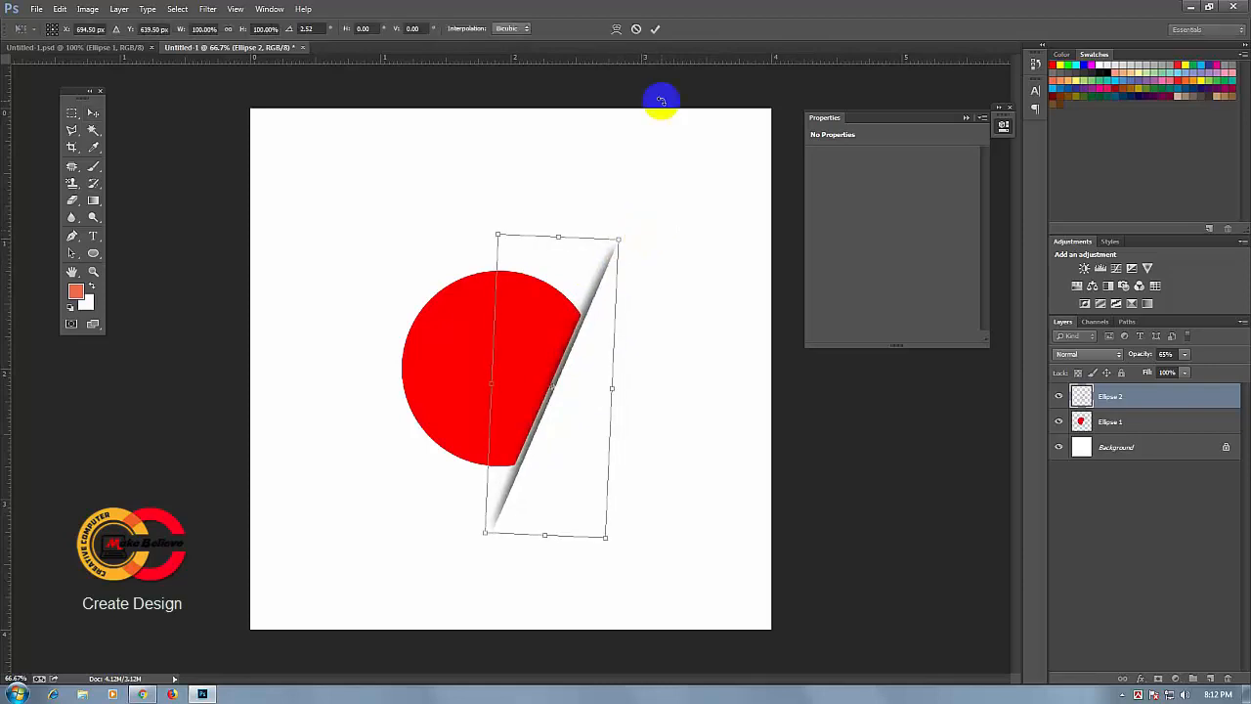
pyautogui.click(655, 32)
pyautogui.moveTo(591, 308)
pyautogui.mouseDown()
pyautogui.moveTo(595, 298)
pyautogui.moveTo(590, 308)
pyautogui.mouseUp()
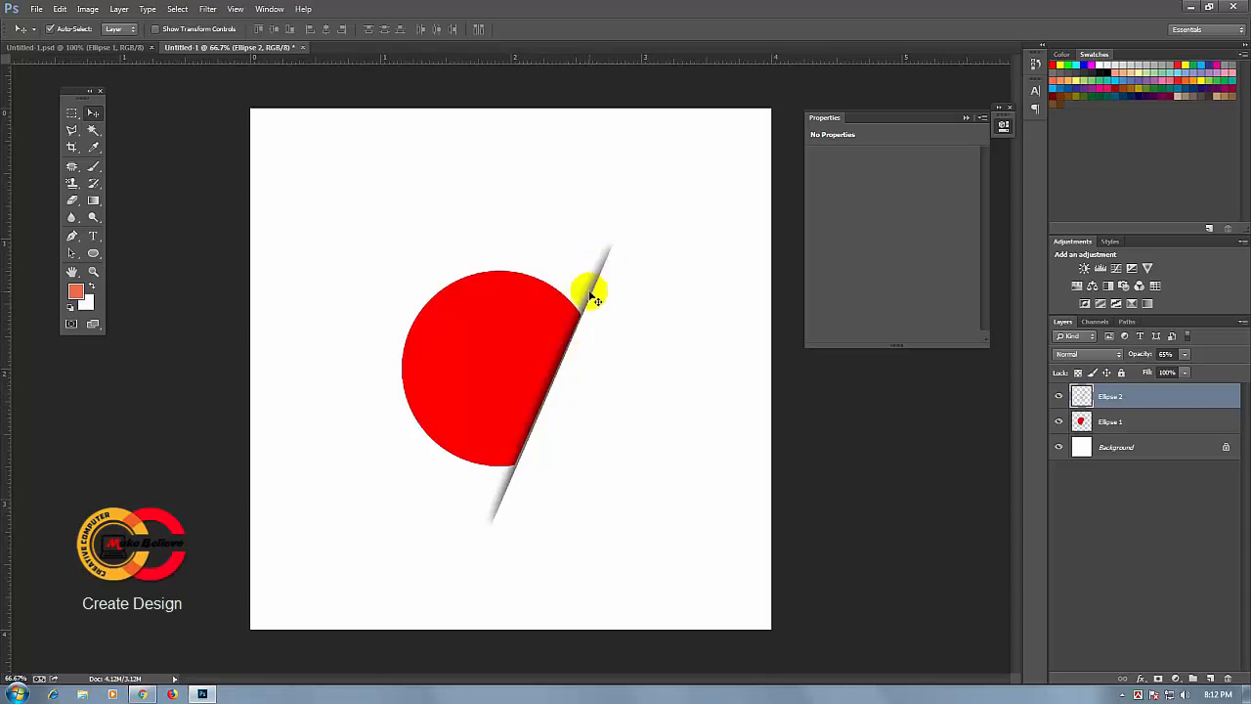
# - Hide and reshow the shadow layer to compare the result, and set its opacity to 62%
pyautogui.click(1058, 396)
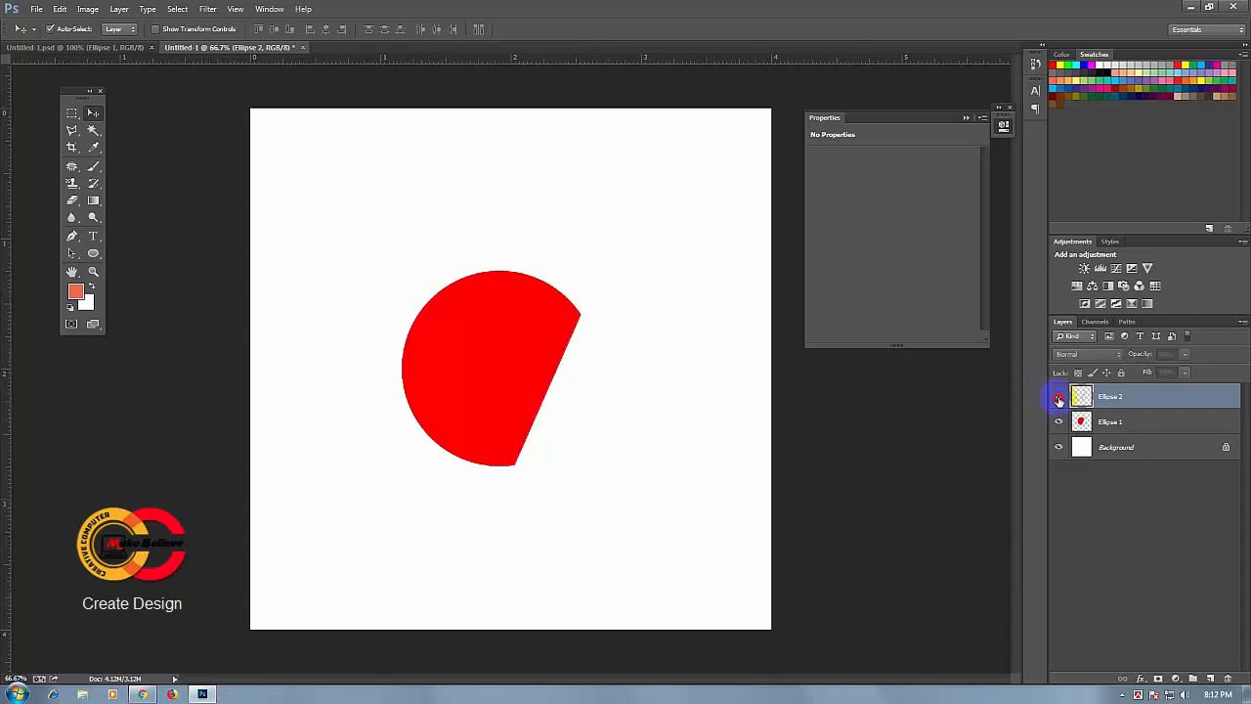
pyautogui.click(1058, 397)
pyautogui.click(1184, 356)
pyautogui.moveTo(1186, 363)
pyautogui.mouseDown()
pyautogui.moveTo(1169, 368)
pyautogui.moveTo(1185, 372)
pyautogui.mouseUp()
pyautogui.click(551, 442)
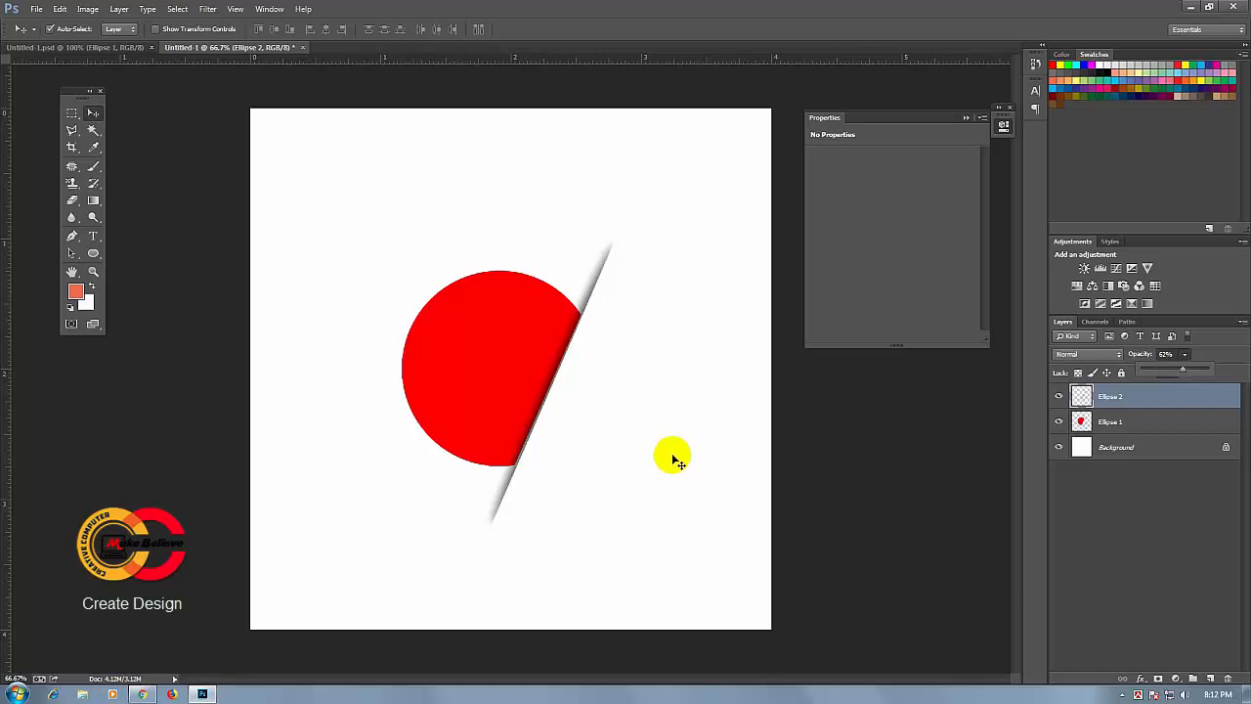
# - Minimize the Photoshop window to reveal the desktop
pyautogui.click(1189, 7)
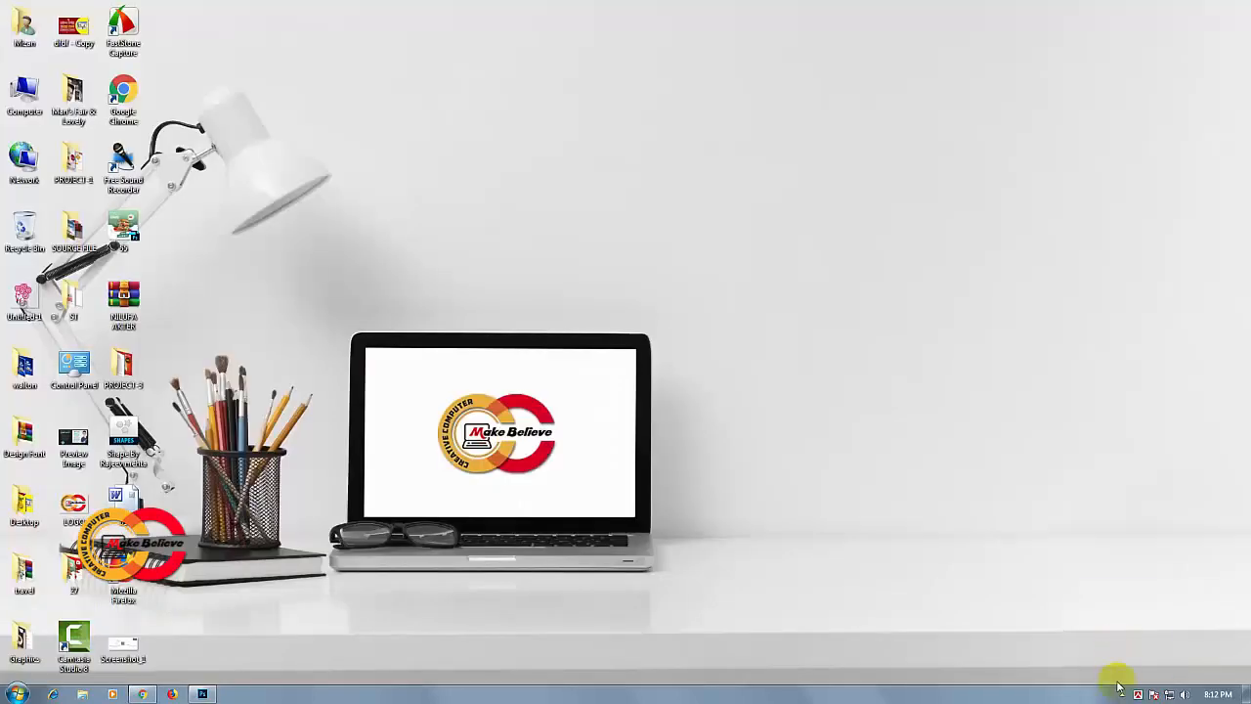